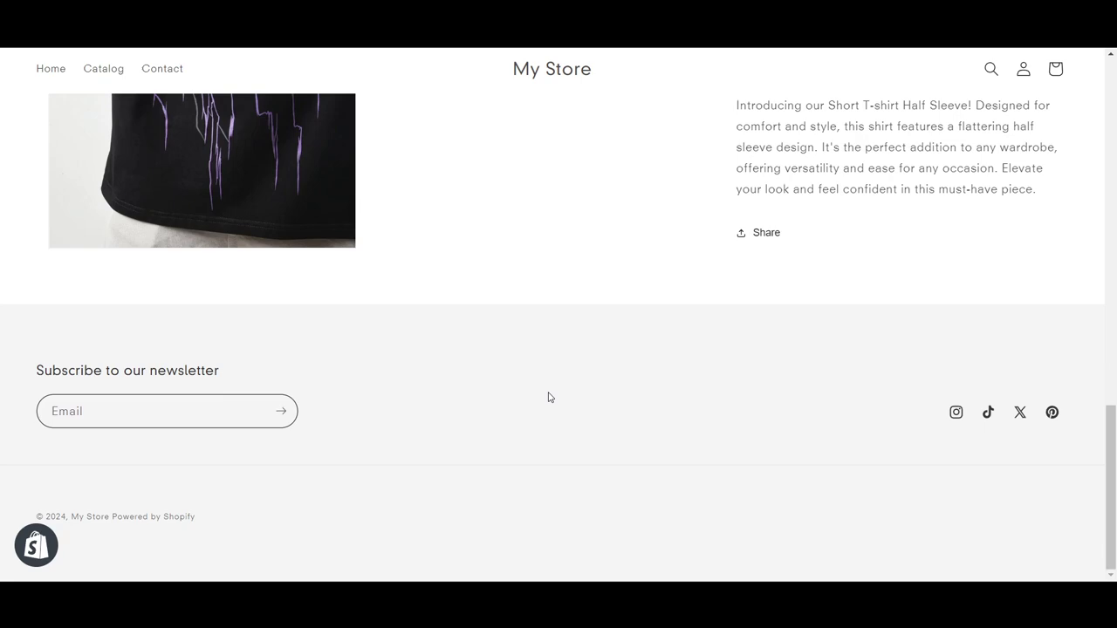
# Scroll back up through the Short T-shirt Half Sleeve storefront product page
pyautogui.scroll(3, 549, 397)
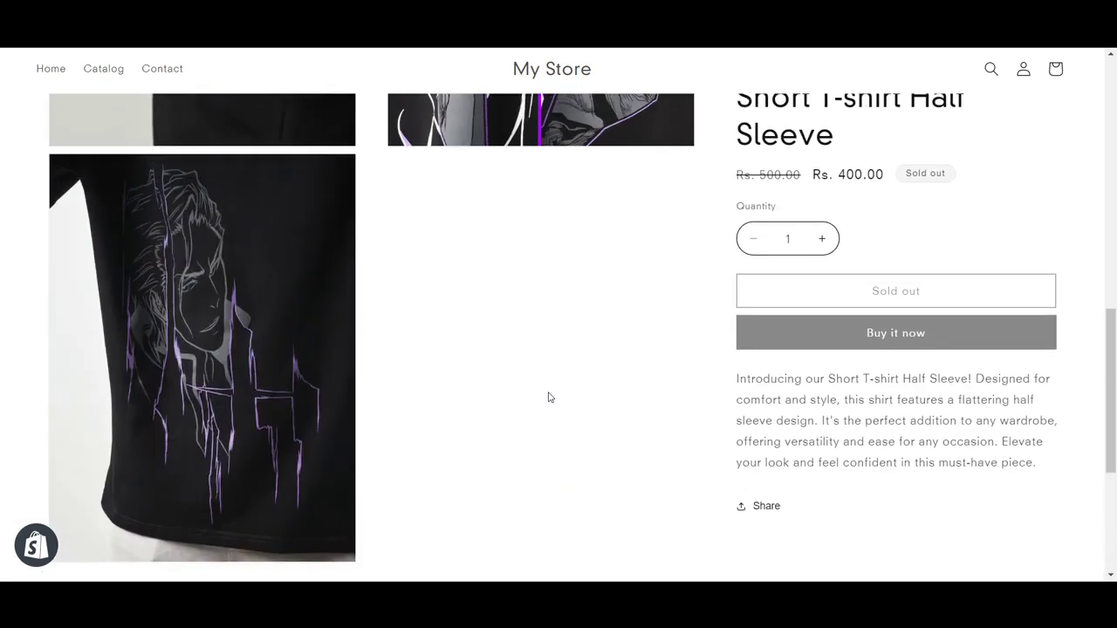
pyautogui.scroll(2, 549, 397)
pyautogui.scroll(3, 549, 397)
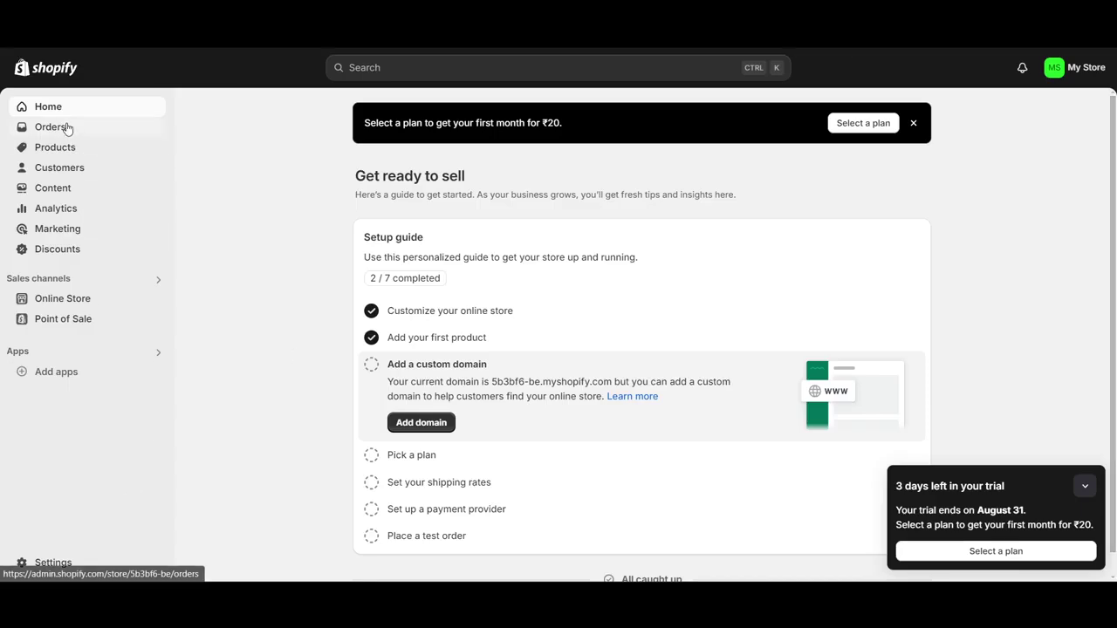
# Look over Orders and the Short T-shirt Half Sleeve product, then open General settings
pyautogui.click(69, 130)
pyautogui.click(42, 192)
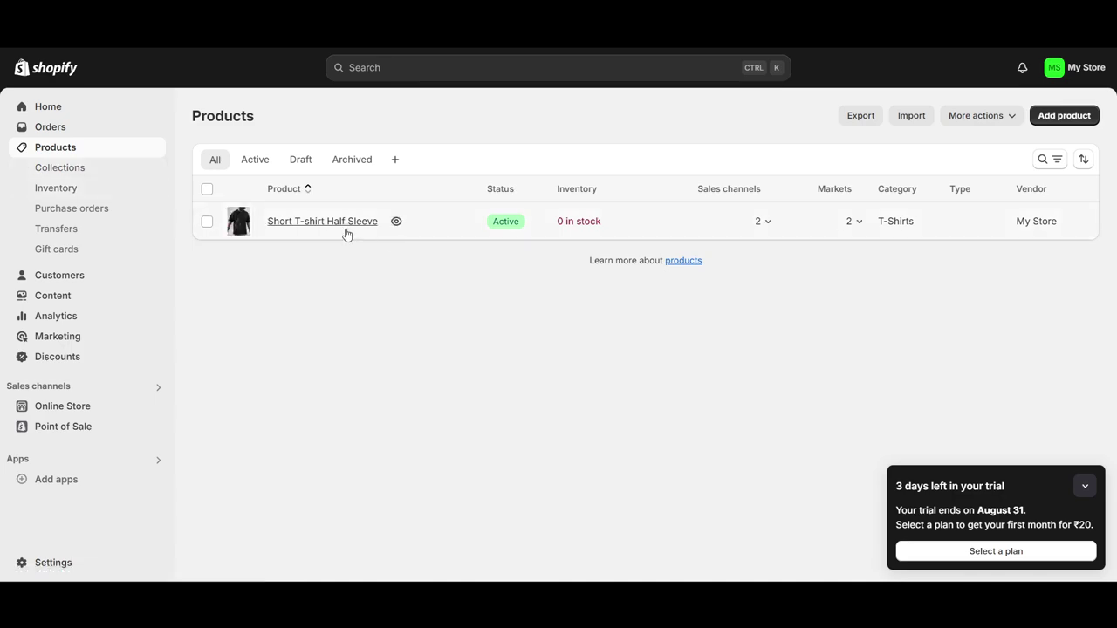
pyautogui.click(347, 229)
pyautogui.scroll(-15, 633, 445)
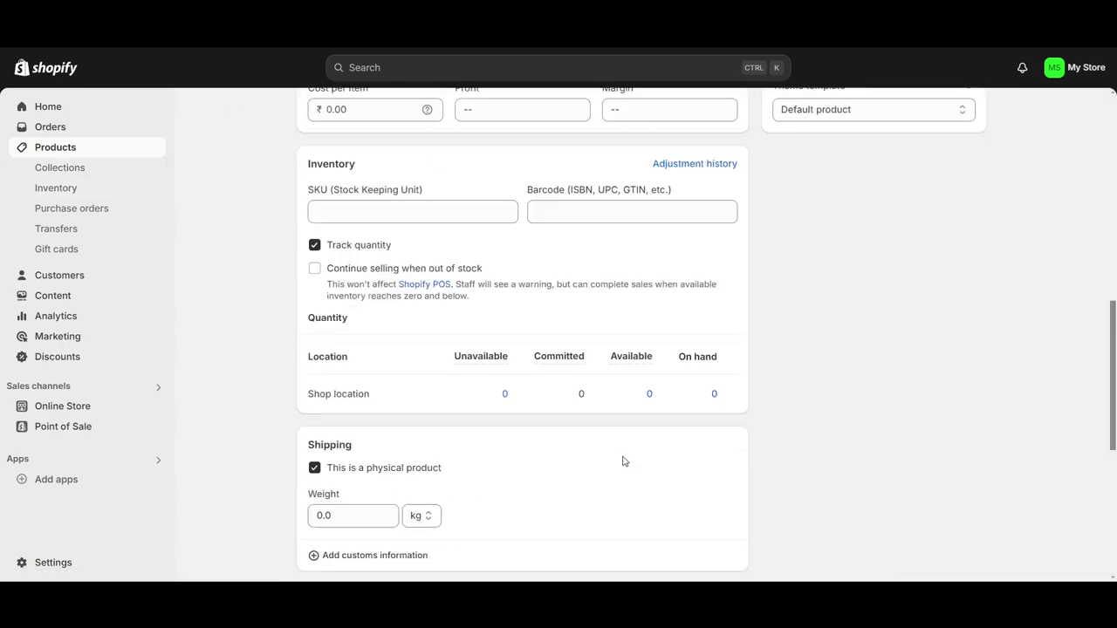
pyautogui.scroll(-1, 829, 498)
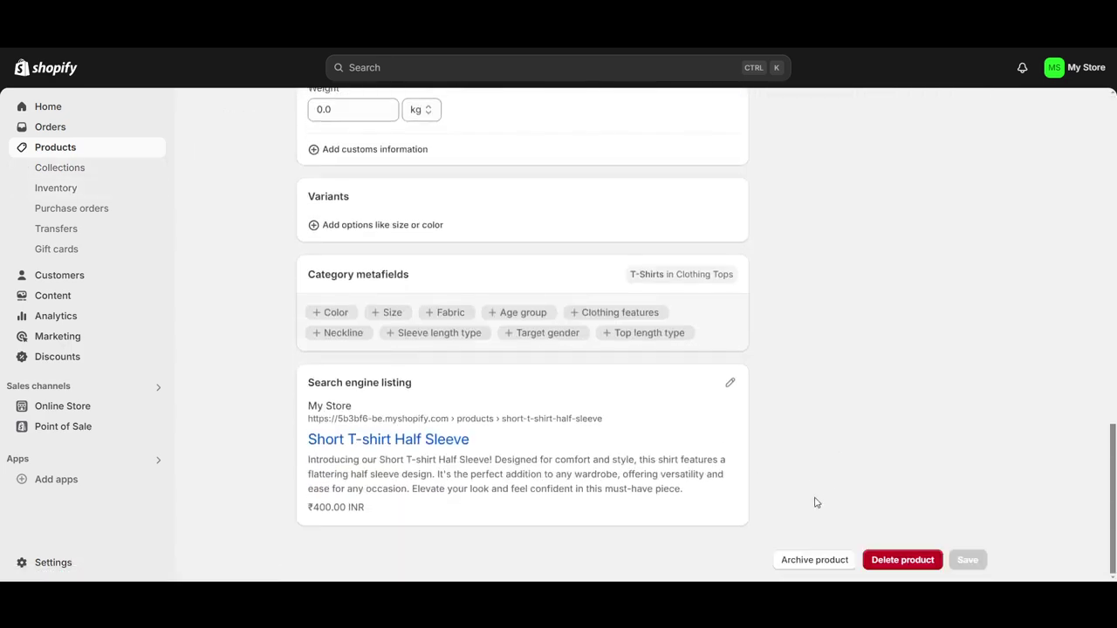
pyautogui.scroll(15, 807, 493)
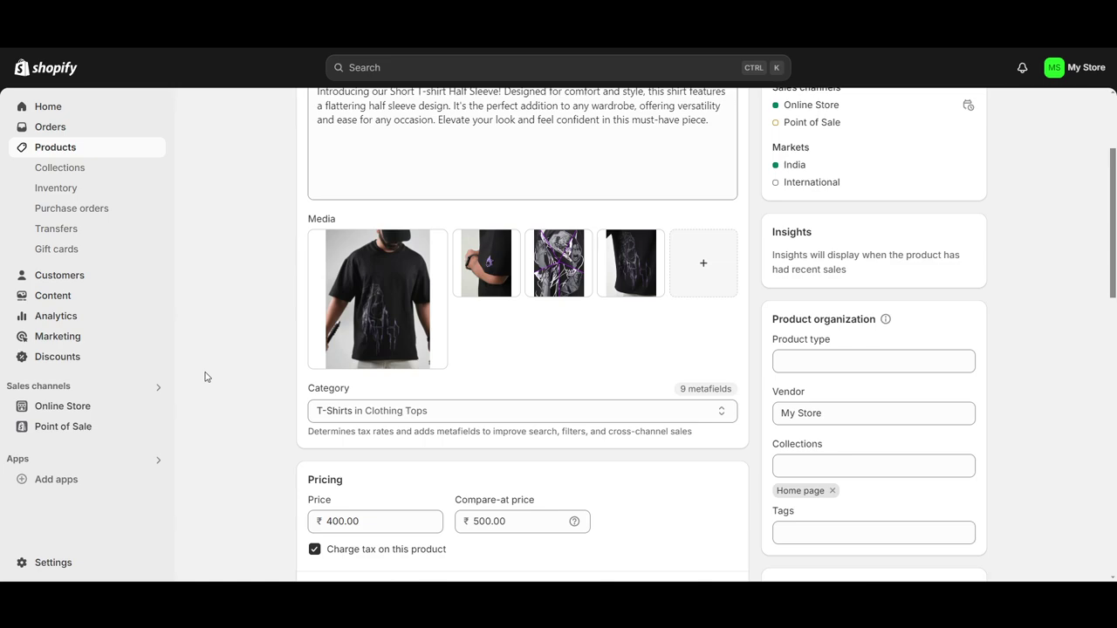
pyautogui.click(49, 563)
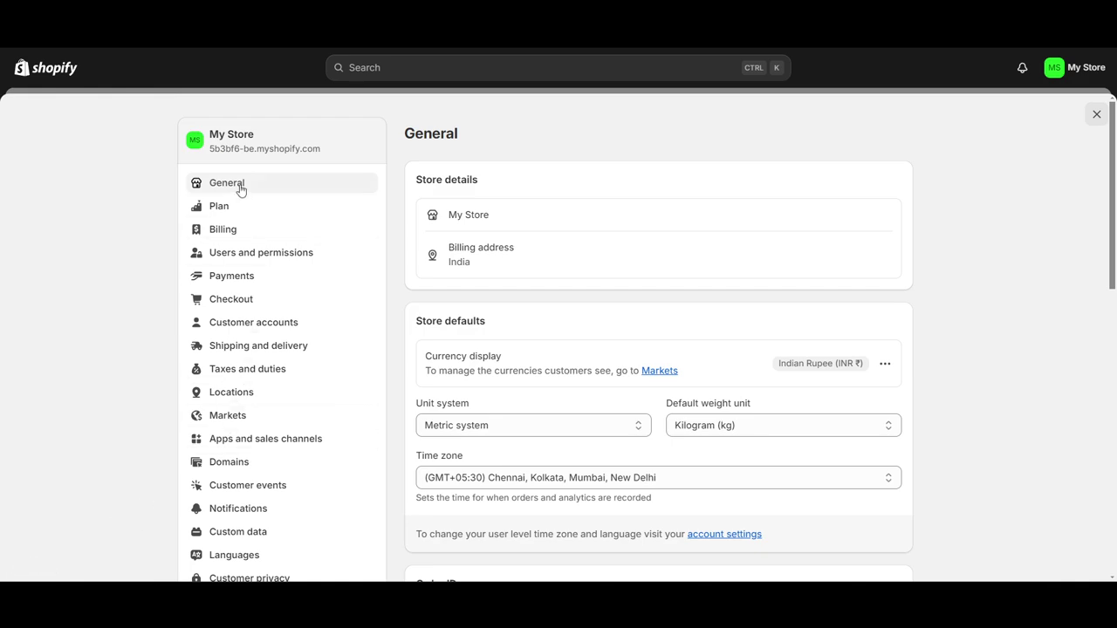
# Go from Apps and sales channels settings to the Shopify App Store
pyautogui.click(234, 444)
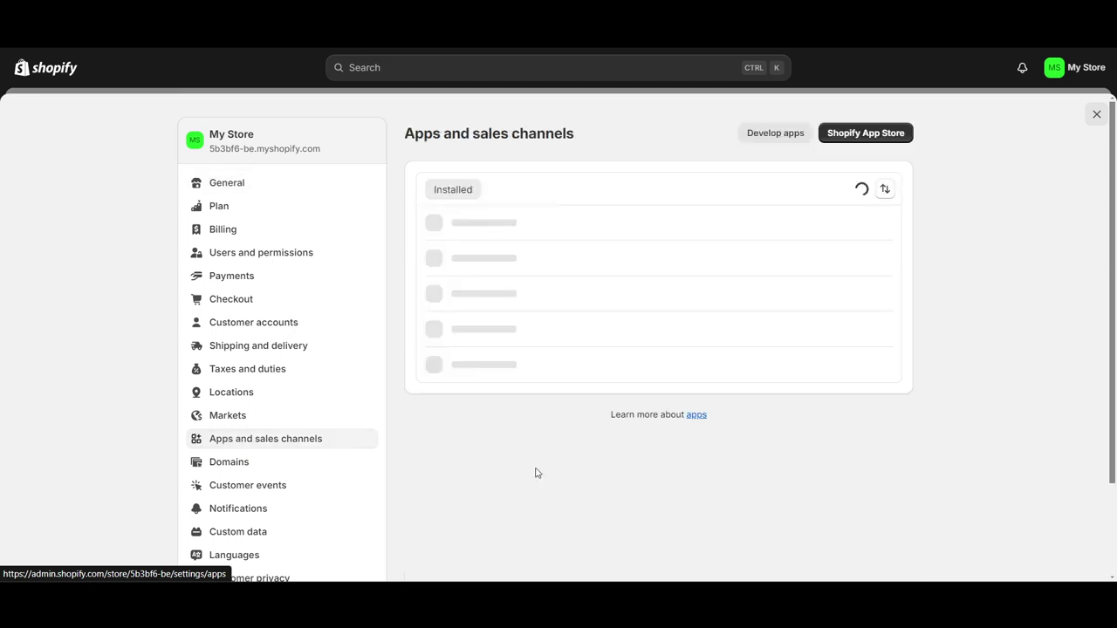
pyautogui.click(849, 137)
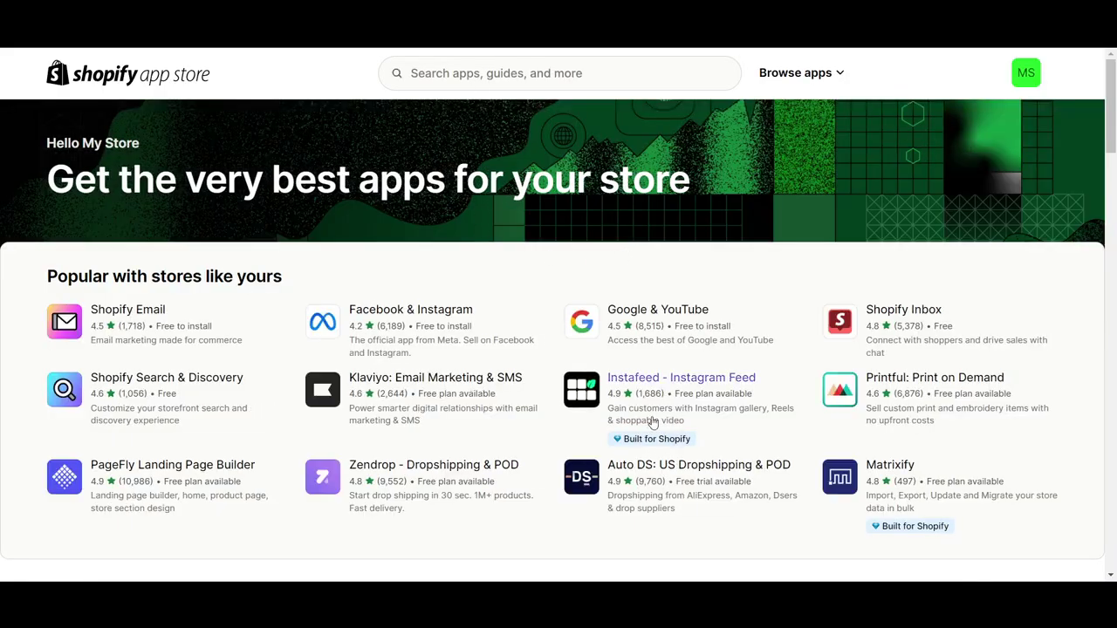
# Search the Shopify App Store for review apps using 'revie'
pyautogui.scroll(-3, 655, 428)
pyautogui.scroll(-3, 650, 441)
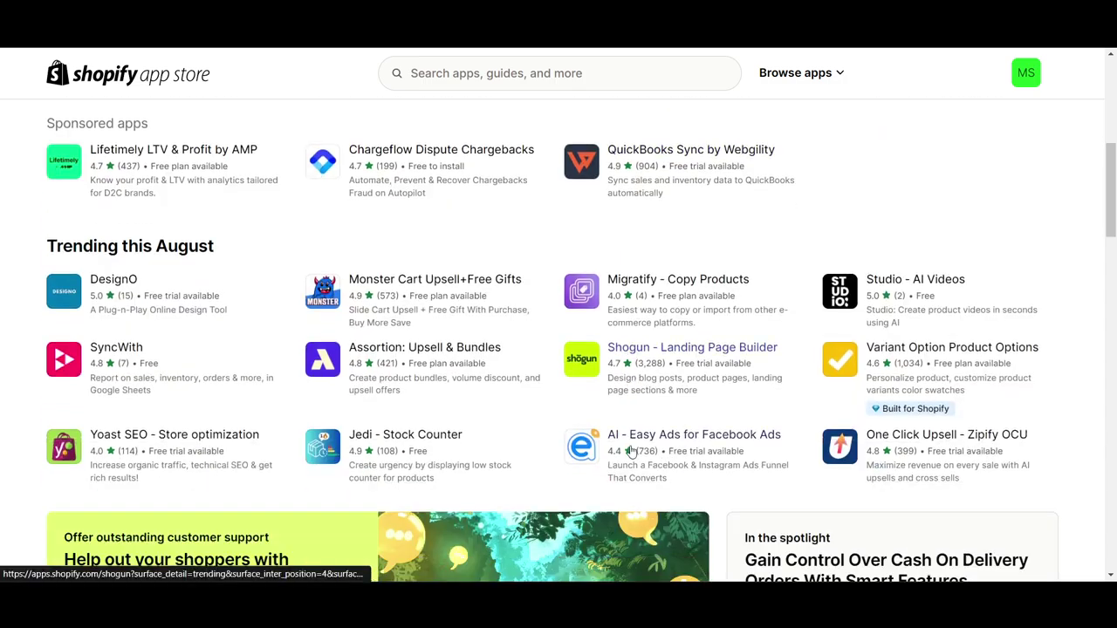
pyautogui.scroll(3, 631, 451)
pyautogui.scroll(3, 611, 366)
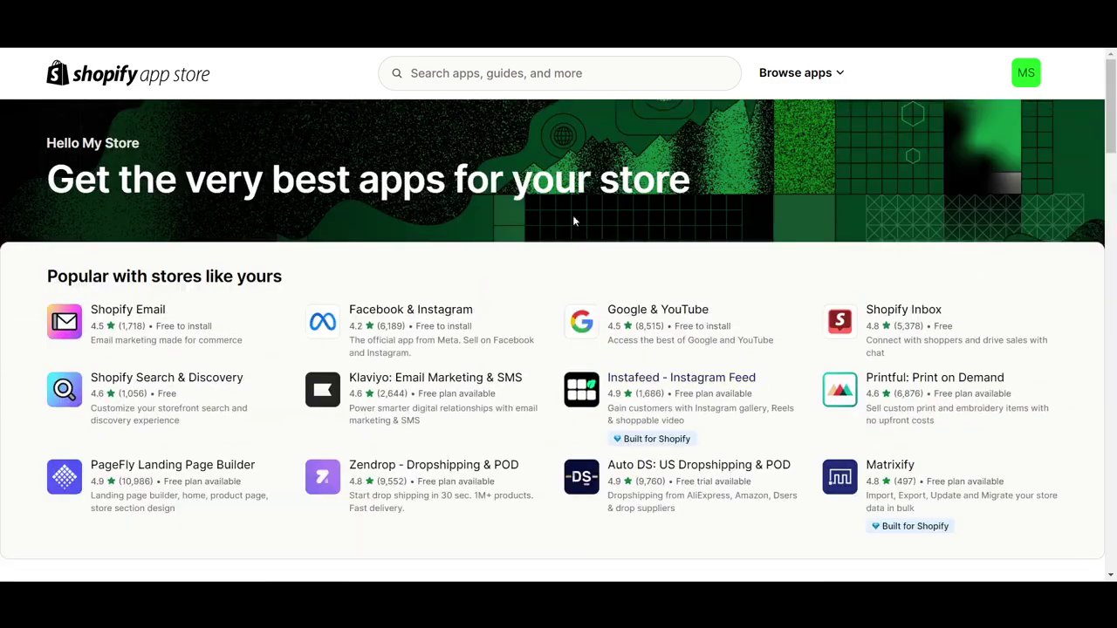
pyautogui.click(516, 75)
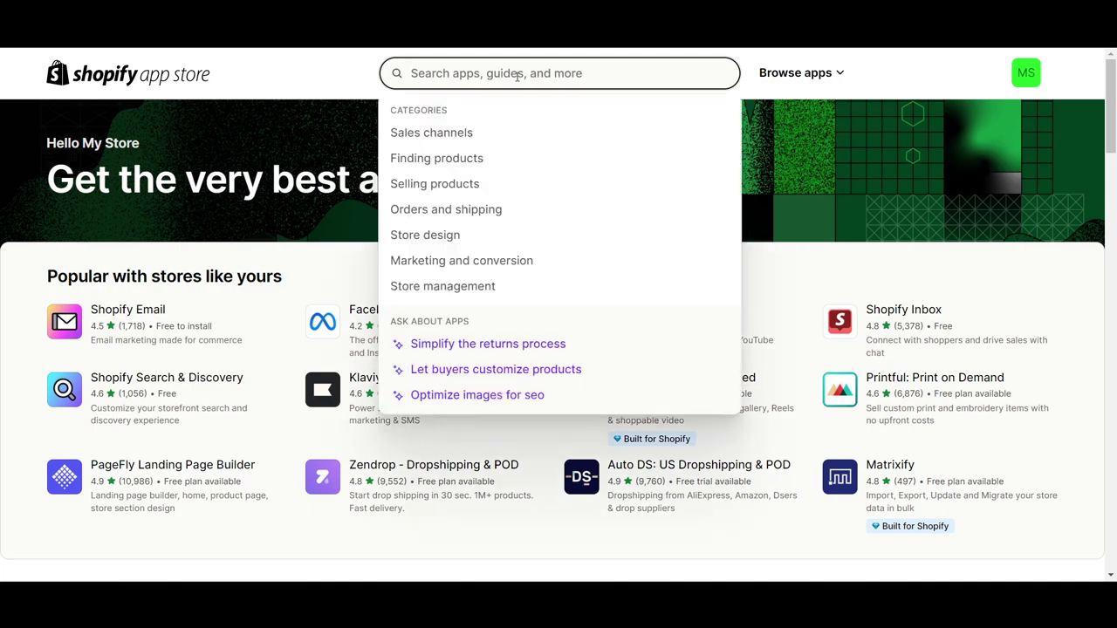
pyautogui.write('review')
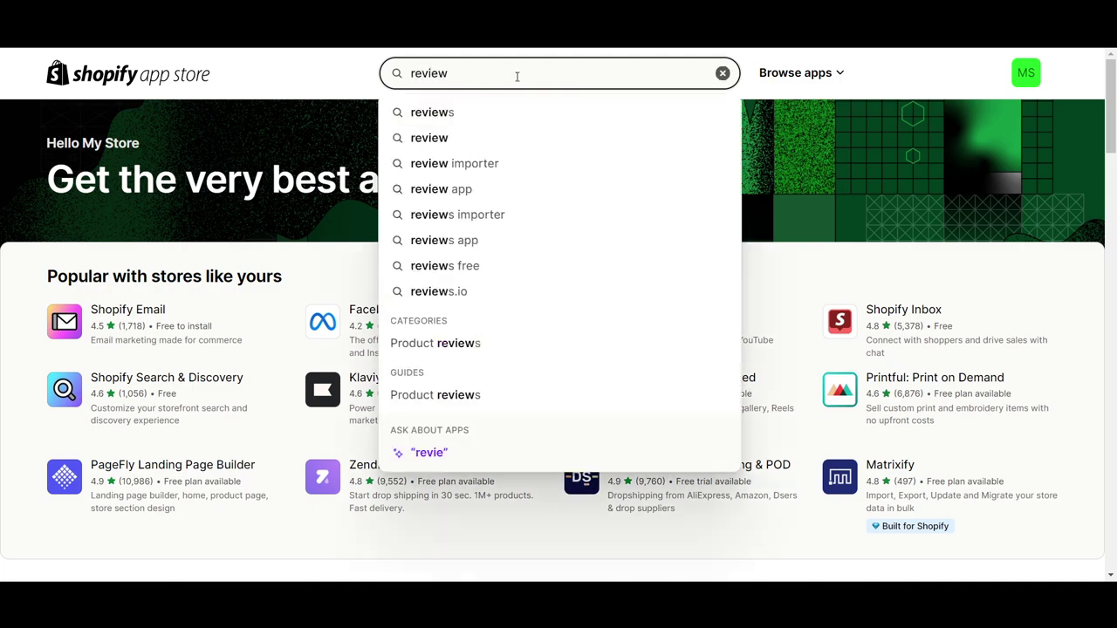
pyautogui.press('Return')
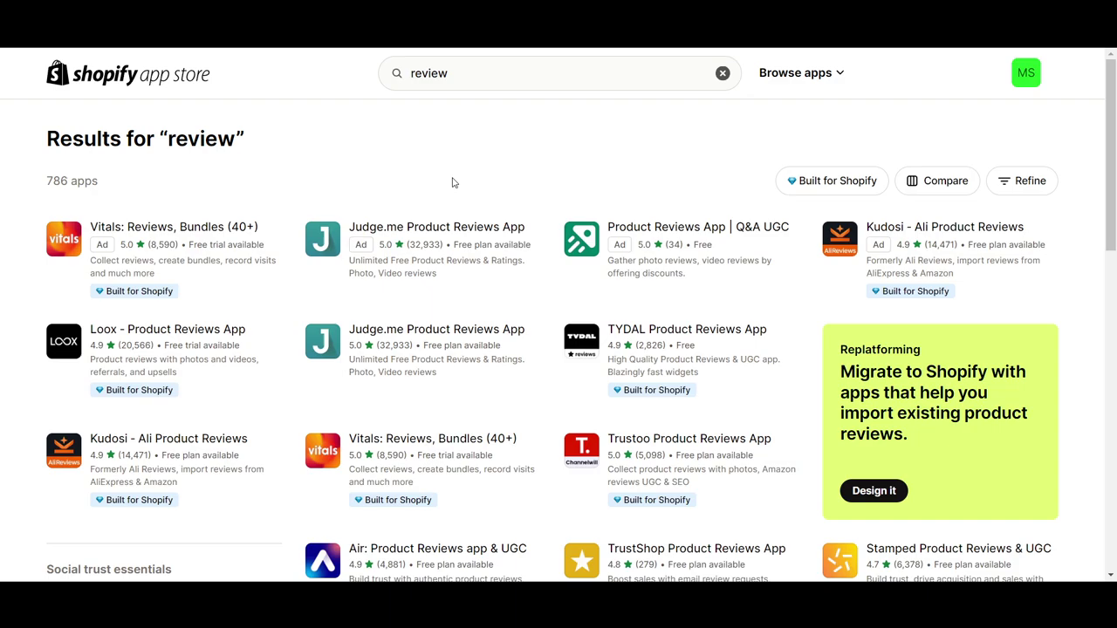
# Open the Judge.me Product Reviews App listing and start installing it
pyautogui.scroll(-7, 634, 317)
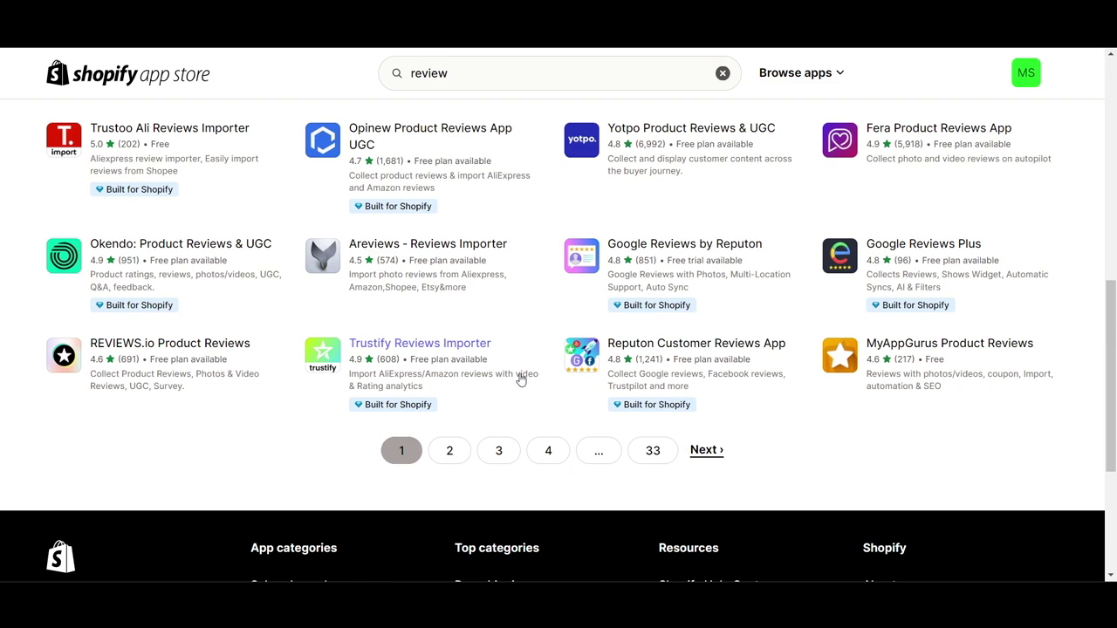
pyautogui.scroll(8, 520, 378)
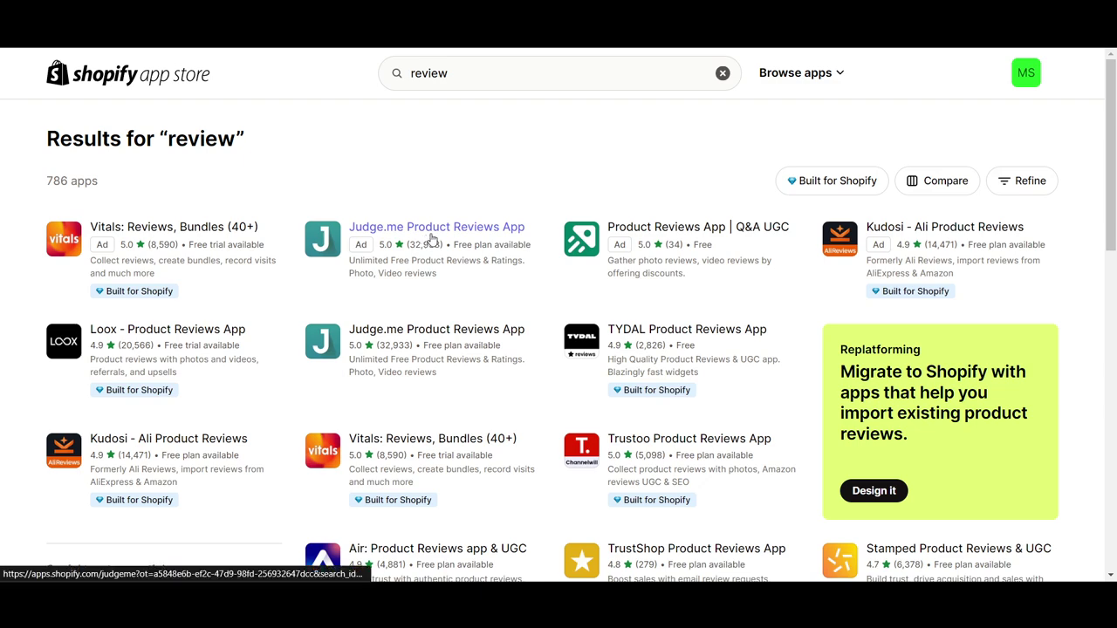
pyautogui.click(428, 240)
pyautogui.click(206, 447)
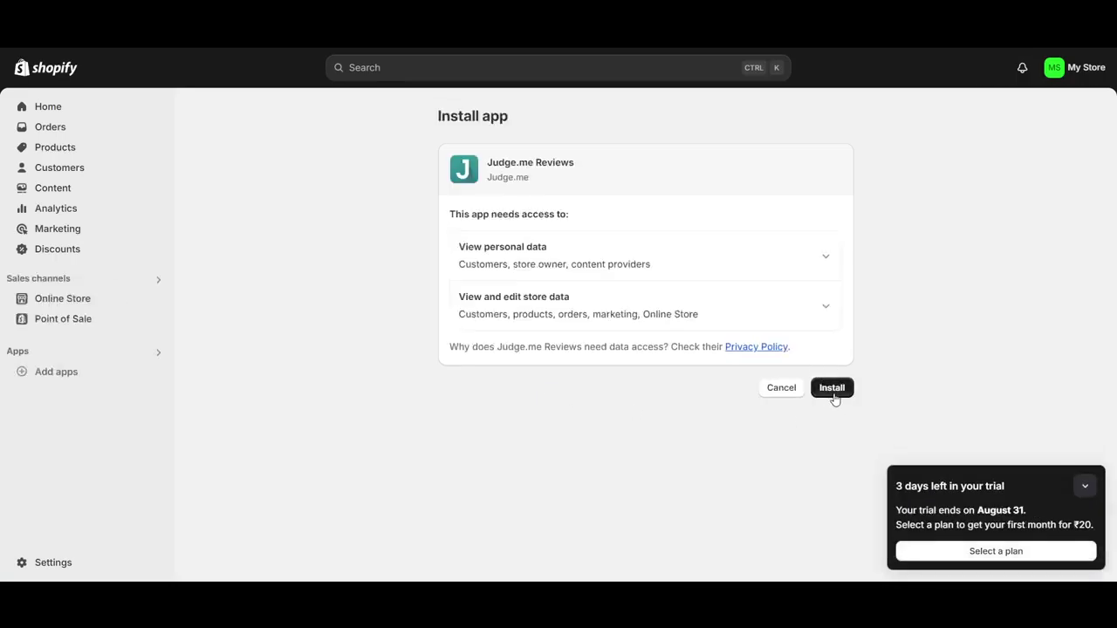
# Approve the Judge.me Reviews installation, collapse the trial reminder, and go to Online Store themes
pyautogui.click(833, 390)
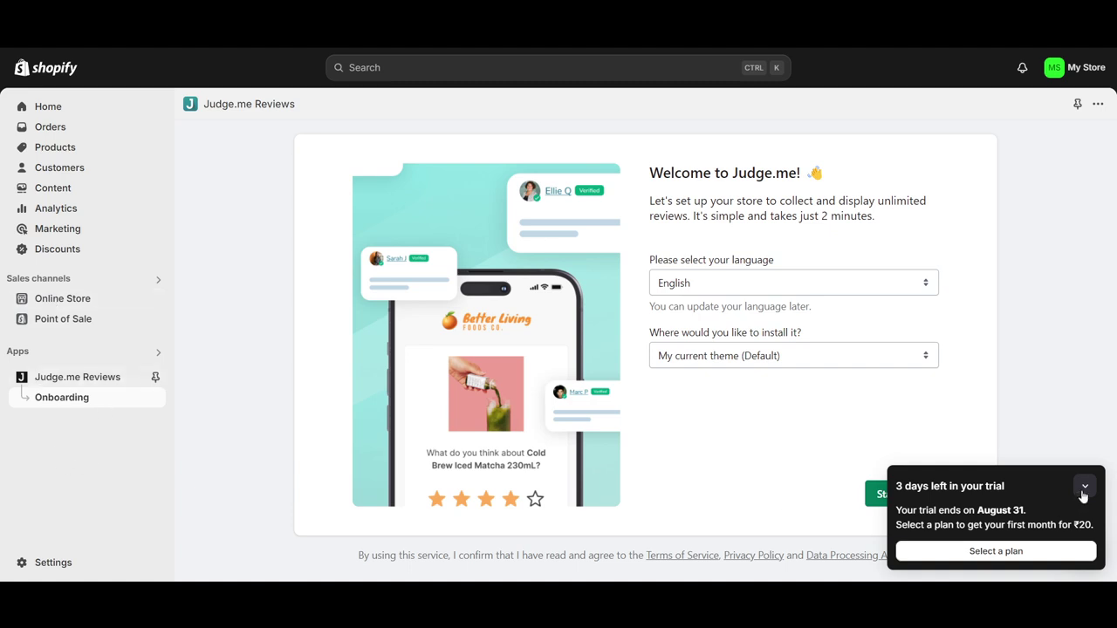
pyautogui.click(1084, 487)
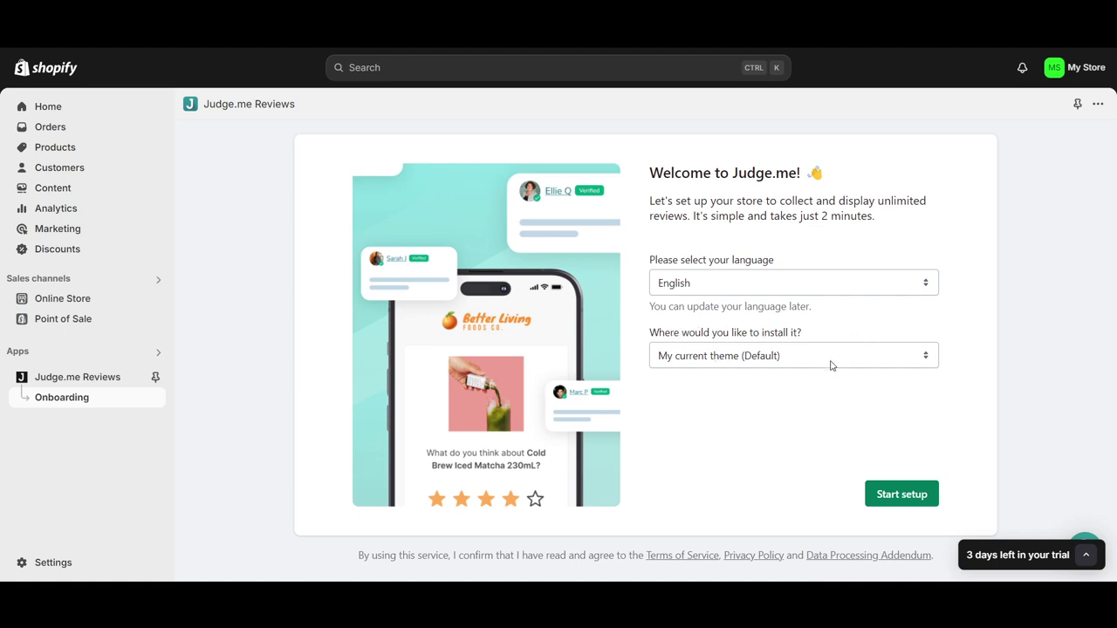
pyautogui.click(102, 302)
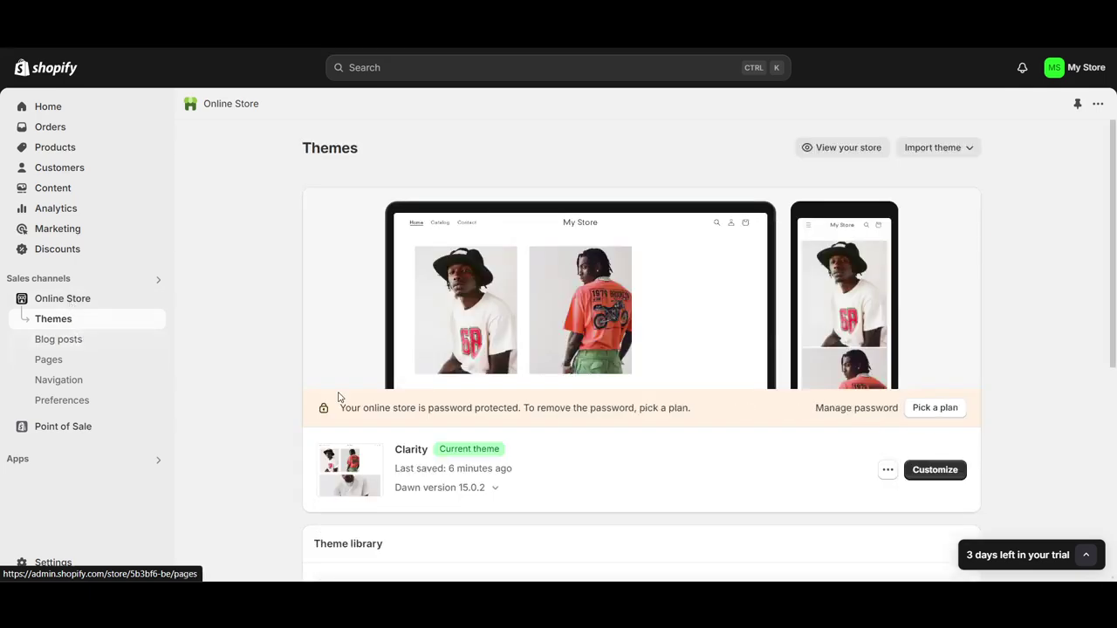
# Scroll the Clarity themes page, then open Judge.me Reviews from the installed apps list
pyautogui.scroll(-1, 413, 397)
pyautogui.scroll(-6, 408, 374)
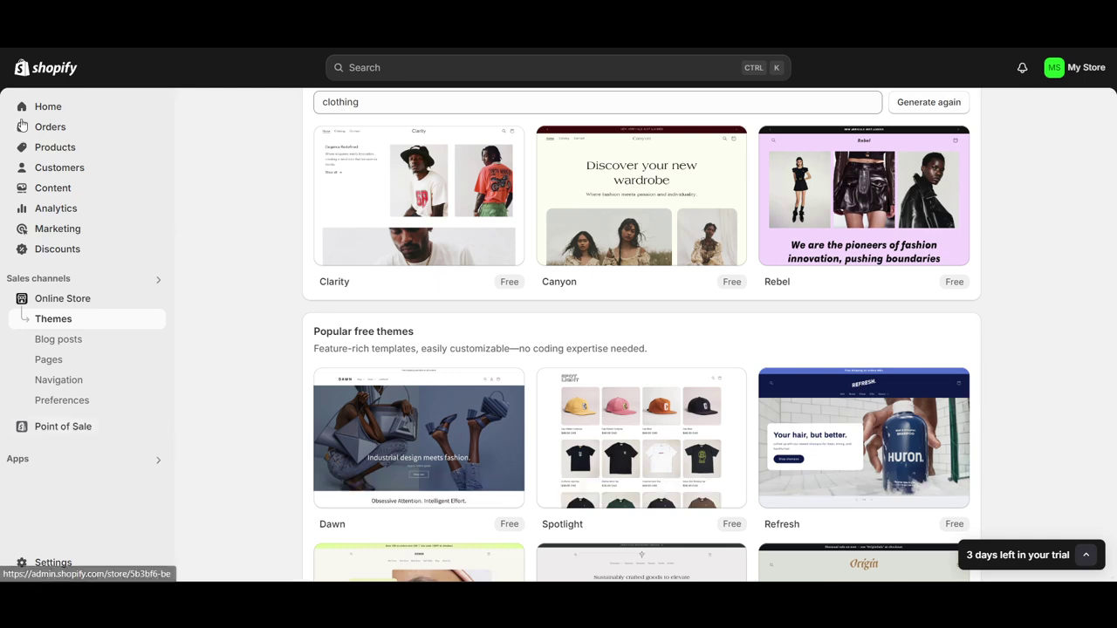
pyautogui.click(44, 463)
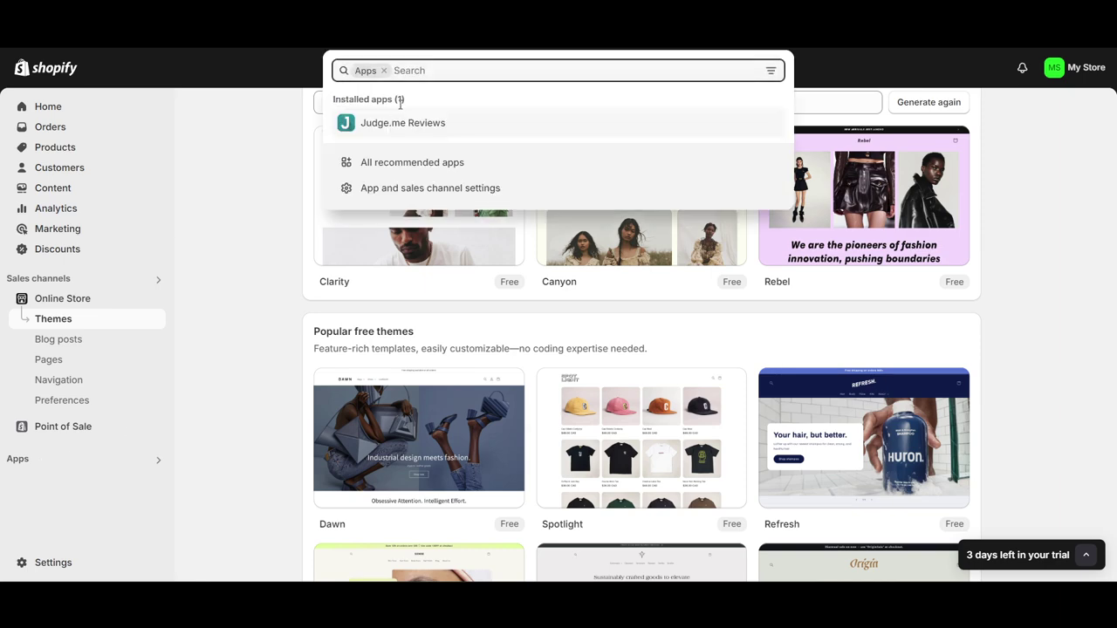
pyautogui.click(395, 133)
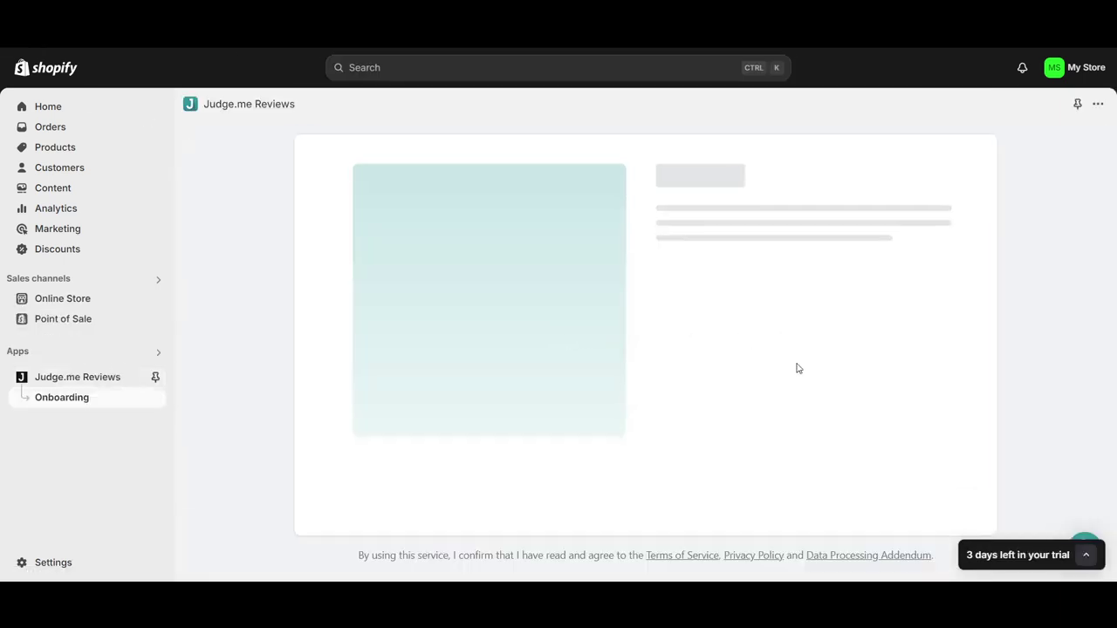
# Start Judge.me setup, enable its app embed in the Clarity theme editor and save
pyautogui.click(903, 494)
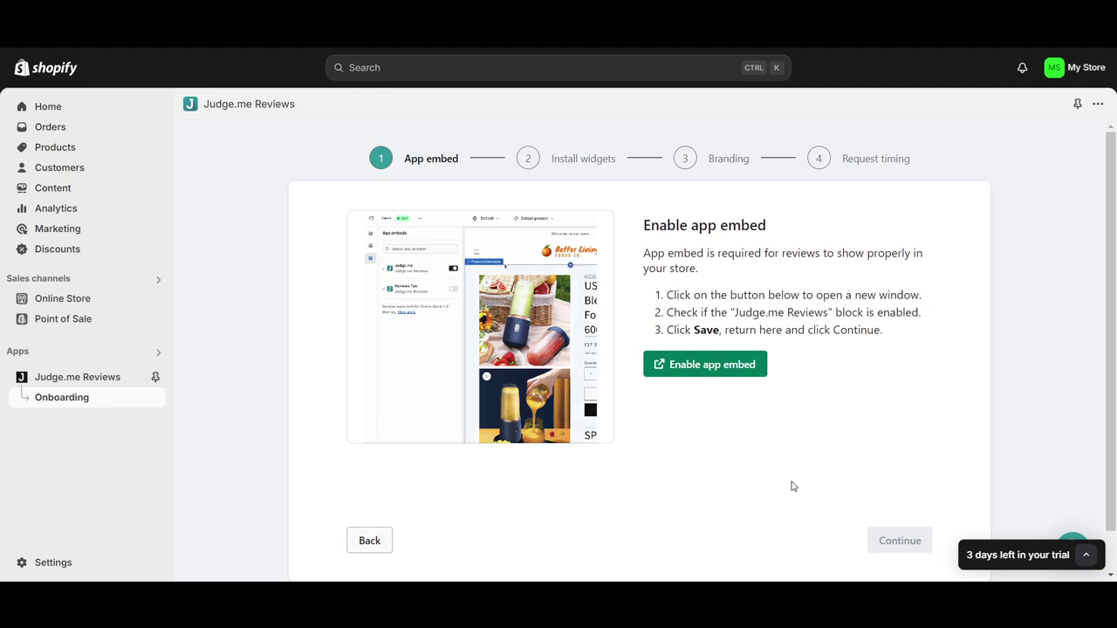
pyautogui.scroll(-1, 793, 486)
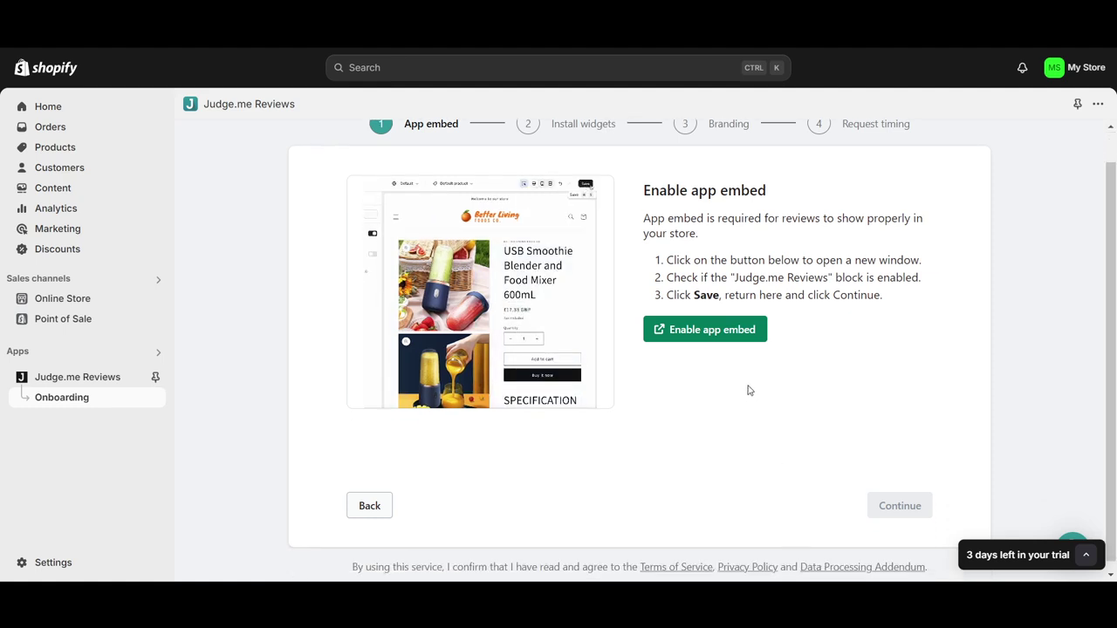
pyautogui.click(723, 336)
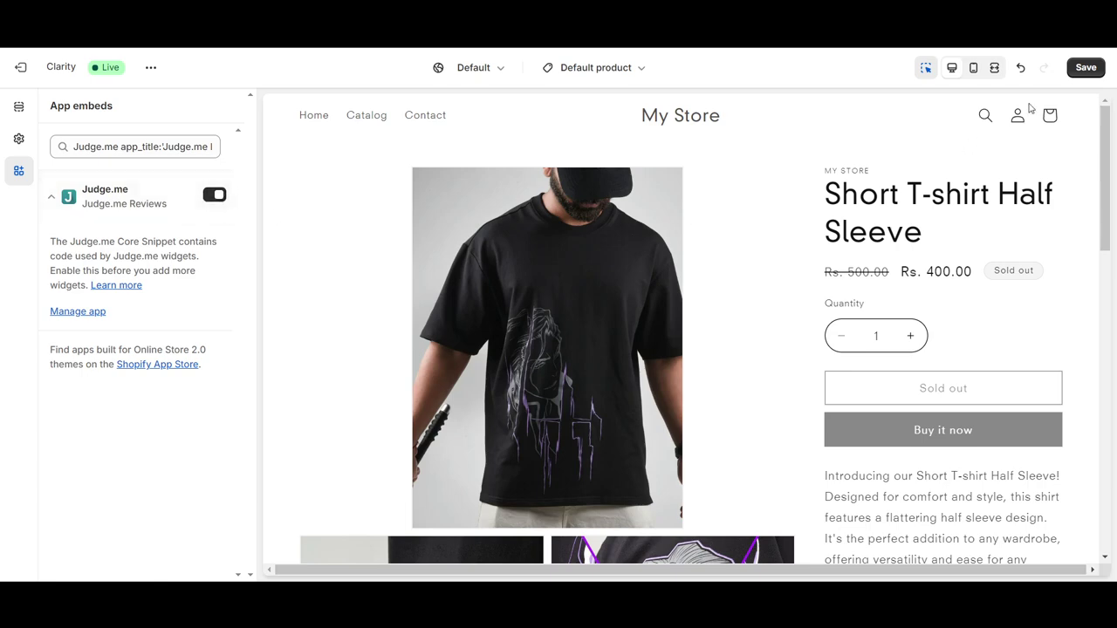
pyautogui.click(1087, 69)
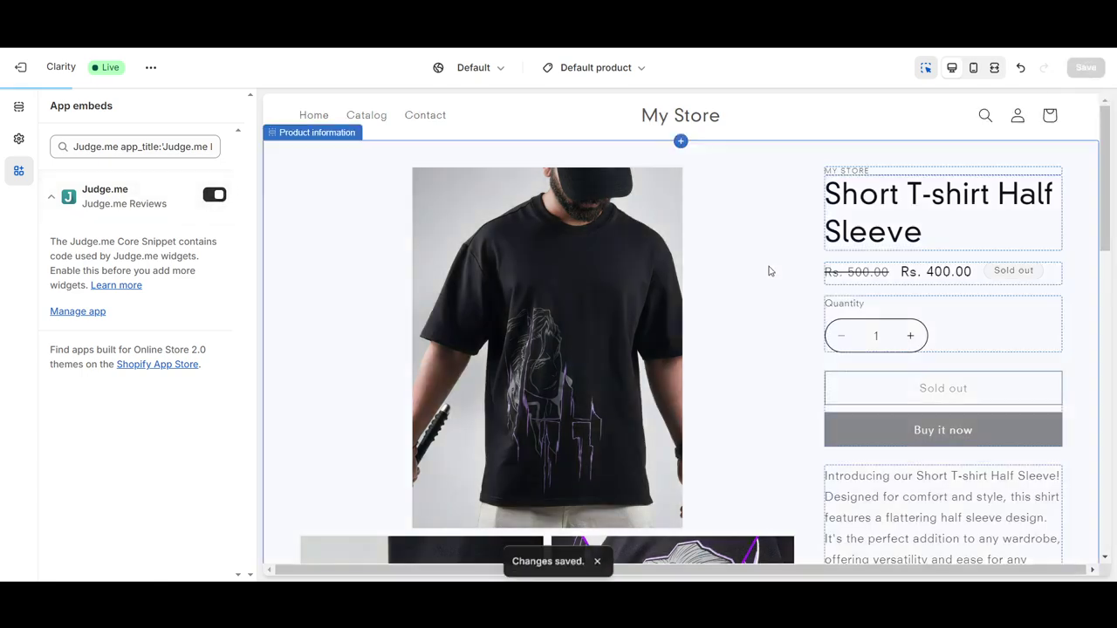
pyautogui.hotkey('ctrl', 'w')
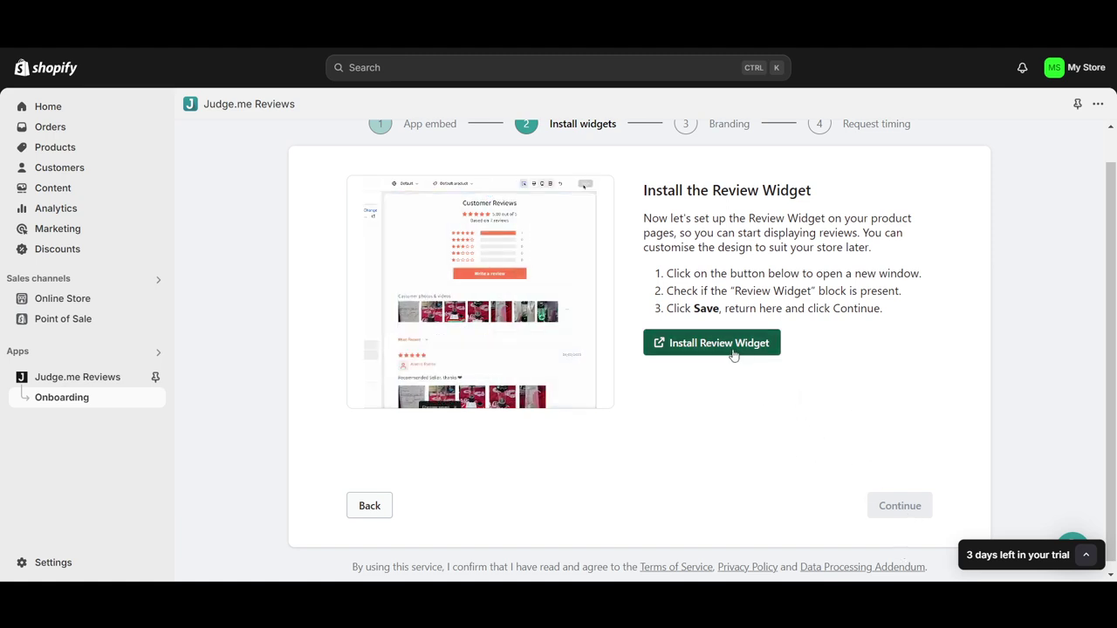
# Add the Judge.me Review Widget block to the Default product template and preview its 3 sample reviews
pyautogui.click(733, 345)
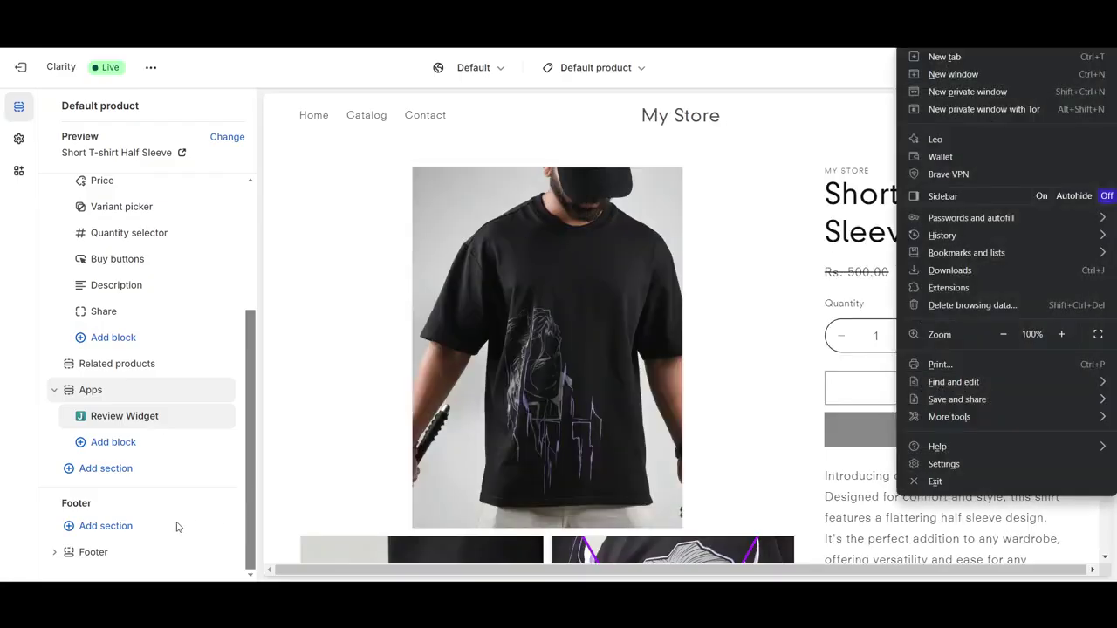
pyautogui.click(179, 524)
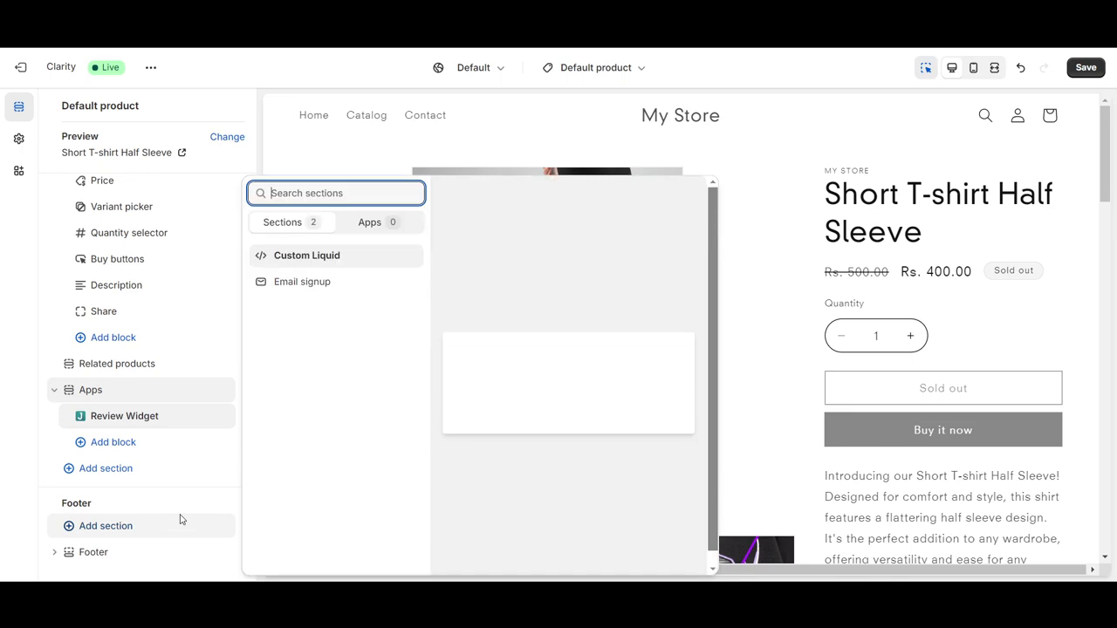
pyautogui.click(51, 359)
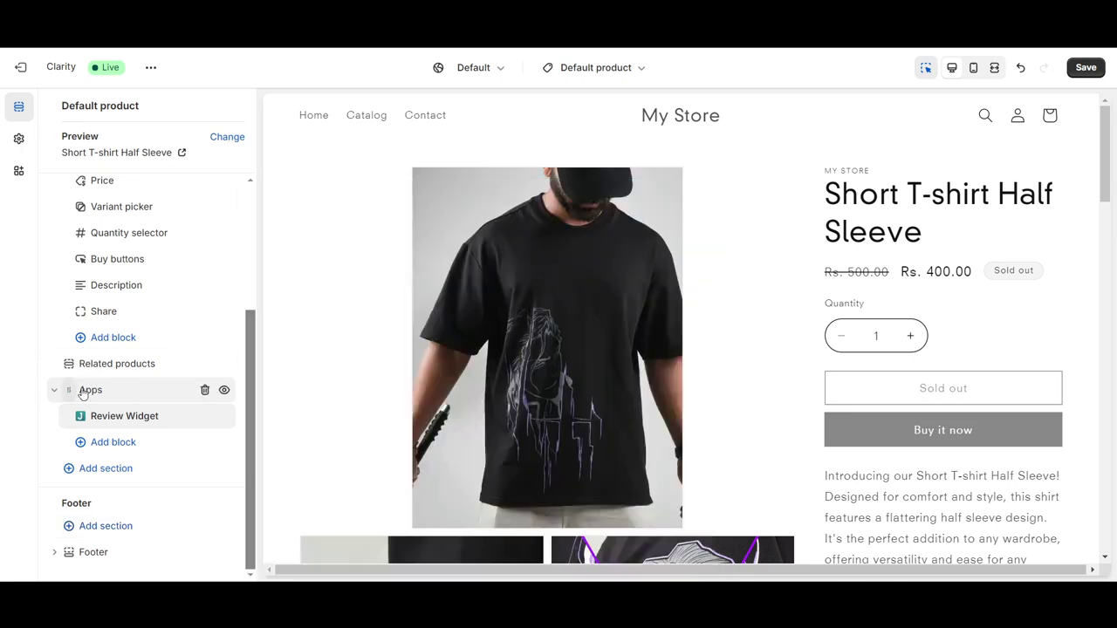
pyautogui.click(119, 421)
pyautogui.scroll(3, 559, 332)
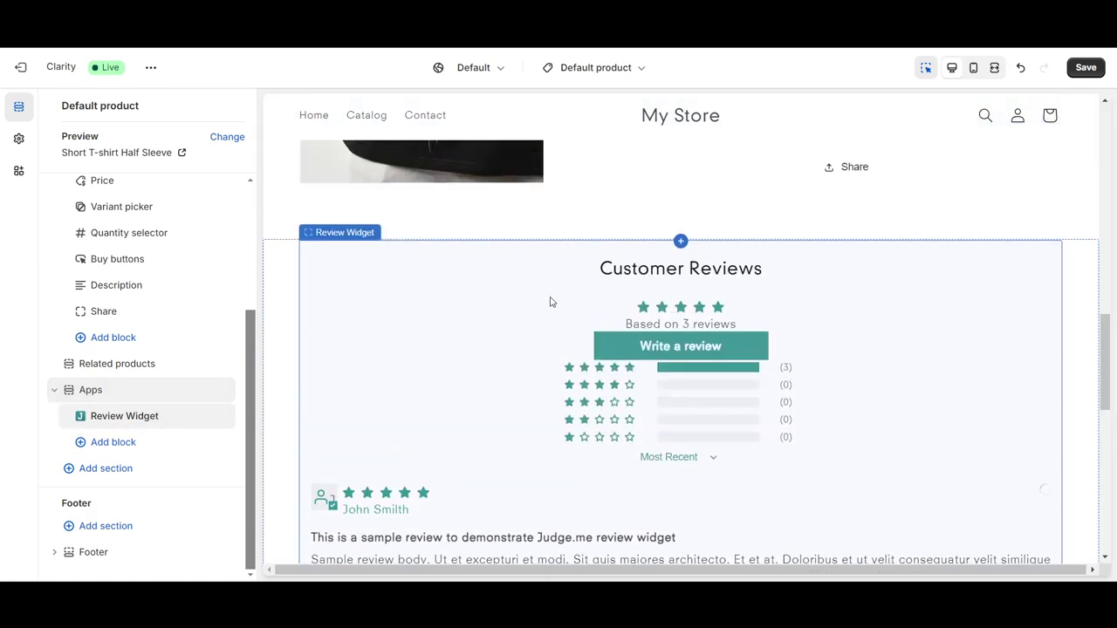
pyautogui.scroll(-2, 422, 396)
pyautogui.scroll(-3, 595, 456)
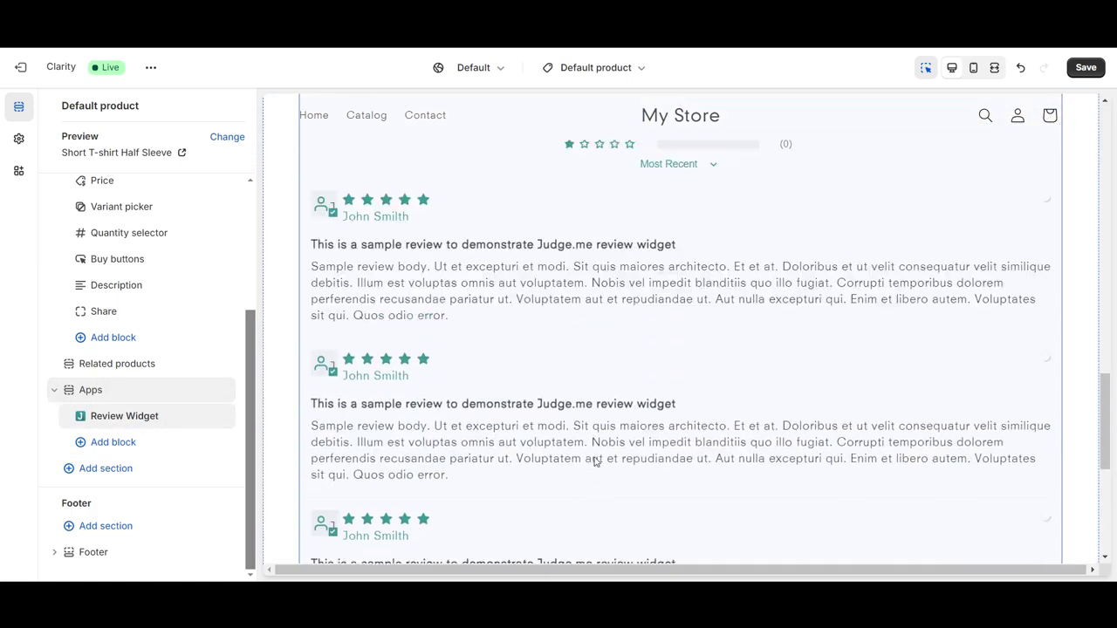
pyautogui.scroll(2, 573, 452)
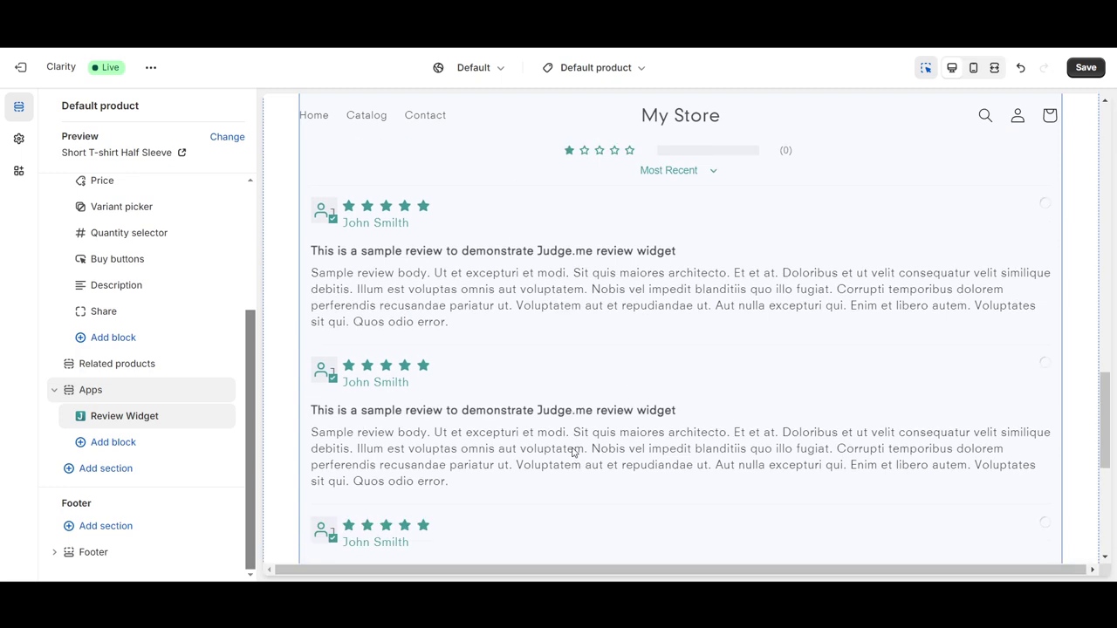
pyautogui.scroll(3, 573, 452)
pyautogui.scroll(-1, 559, 441)
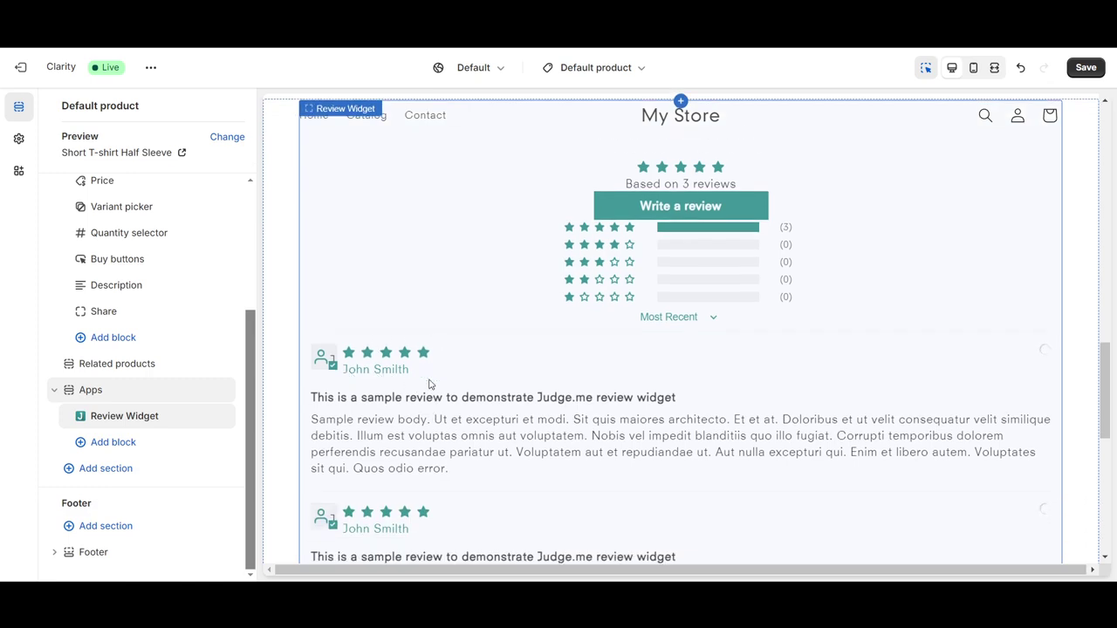
pyautogui.scroll(-5, 706, 458)
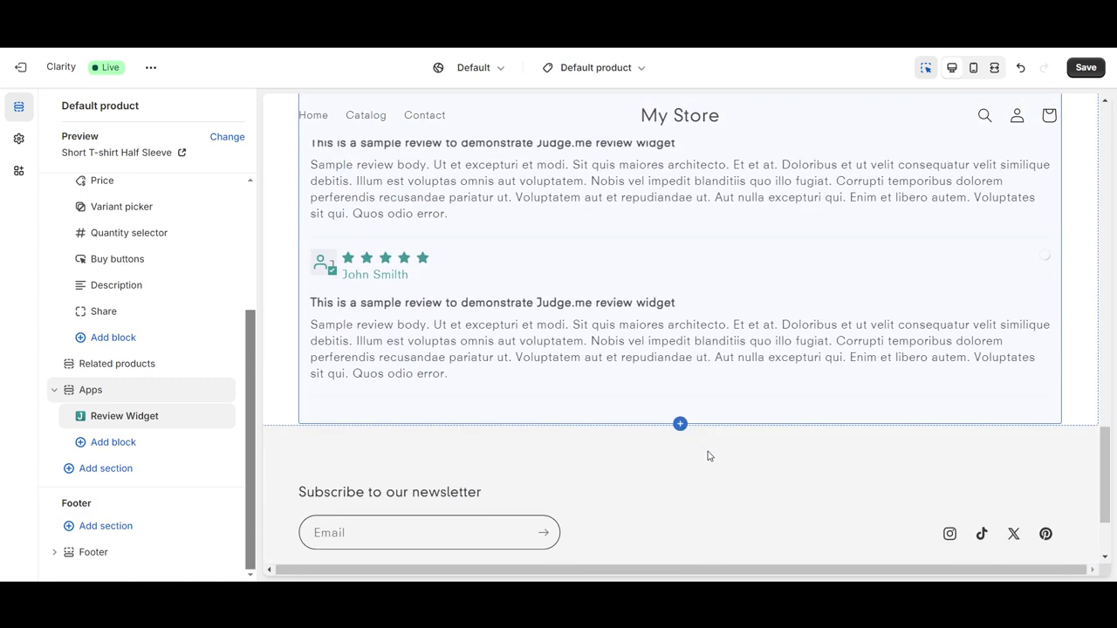
pyautogui.scroll(2, 718, 330)
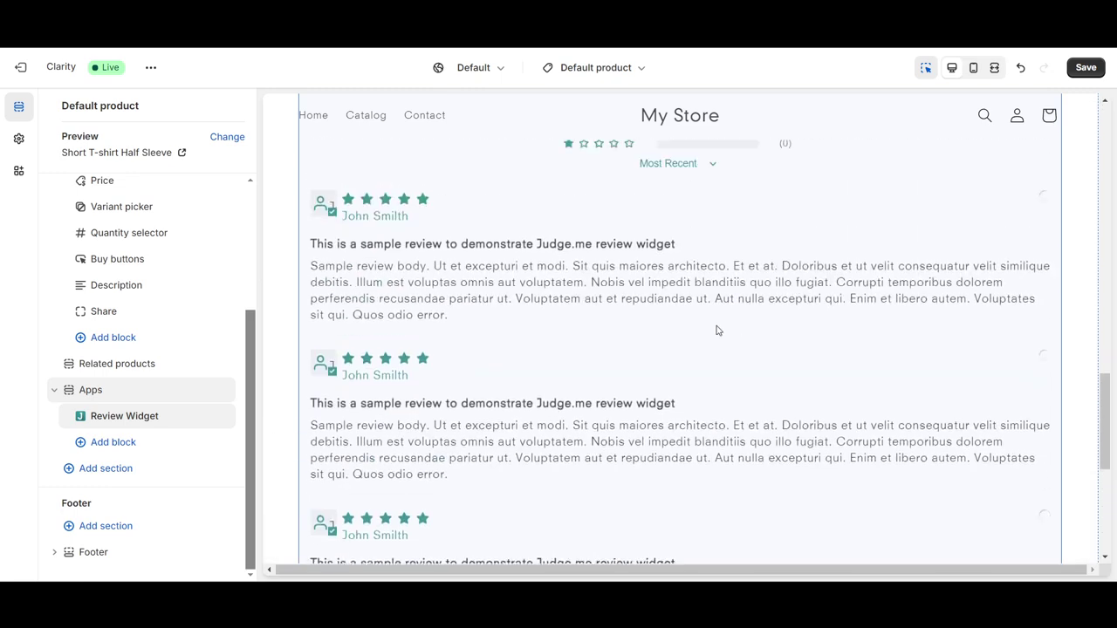
pyautogui.scroll(10, 738, 341)
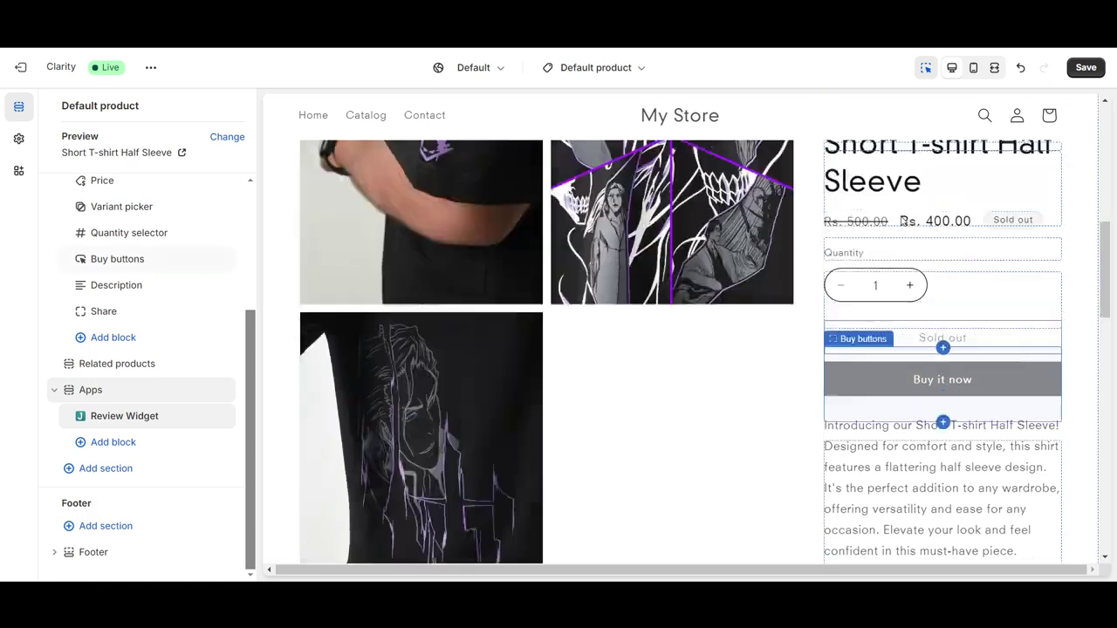
# Save the Clarity theme with the new Review Widget
pyautogui.click(1089, 70)
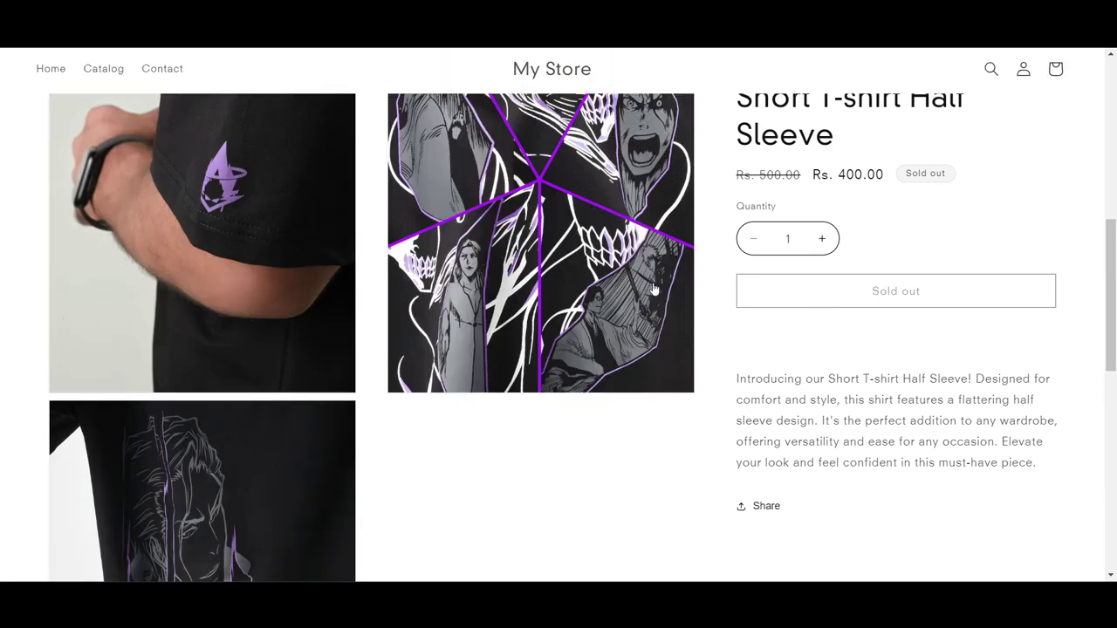
pyautogui.scroll(-5, 594, 343)
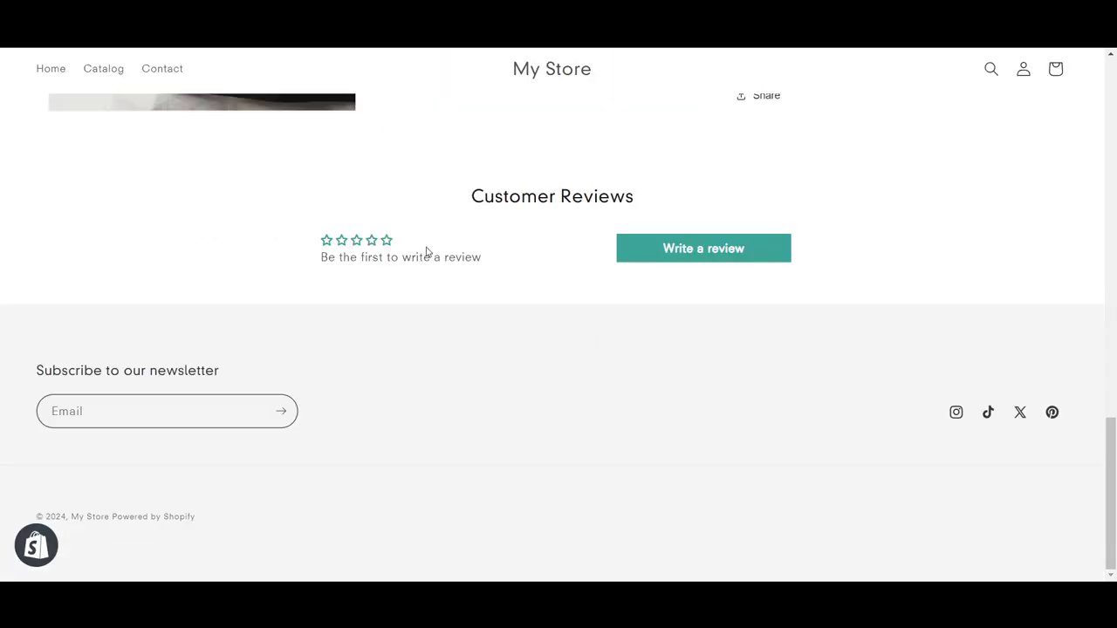
pyautogui.scroll(10, 387, 282)
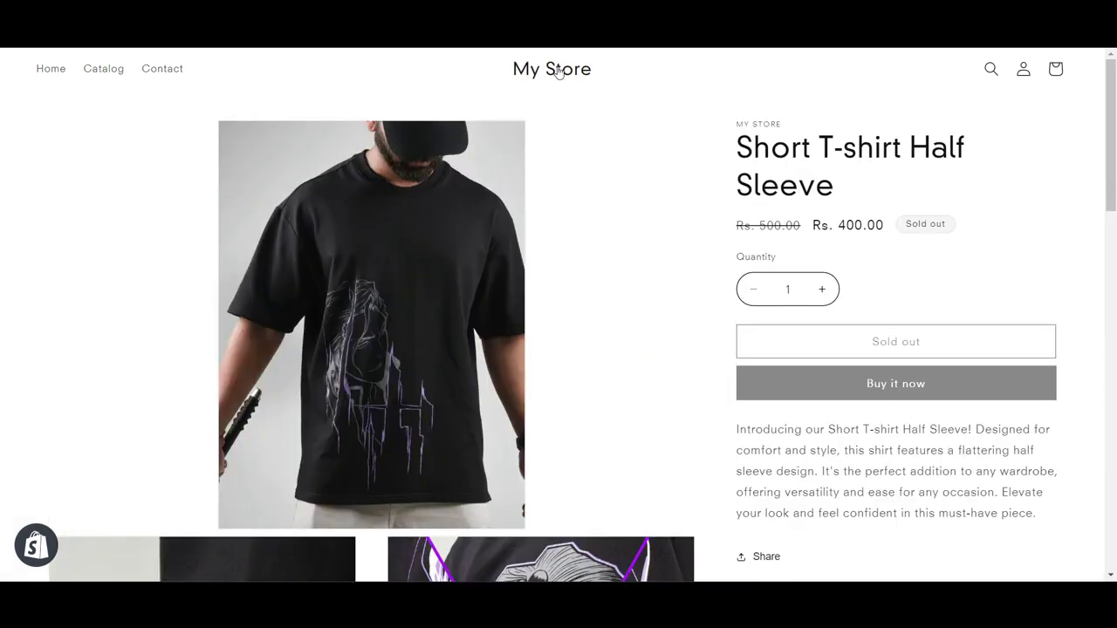
# Open the live Short T-shirt Half Sleeve page from Home and open its review form
pyautogui.click(559, 70)
pyautogui.scroll(-5, 411, 304)
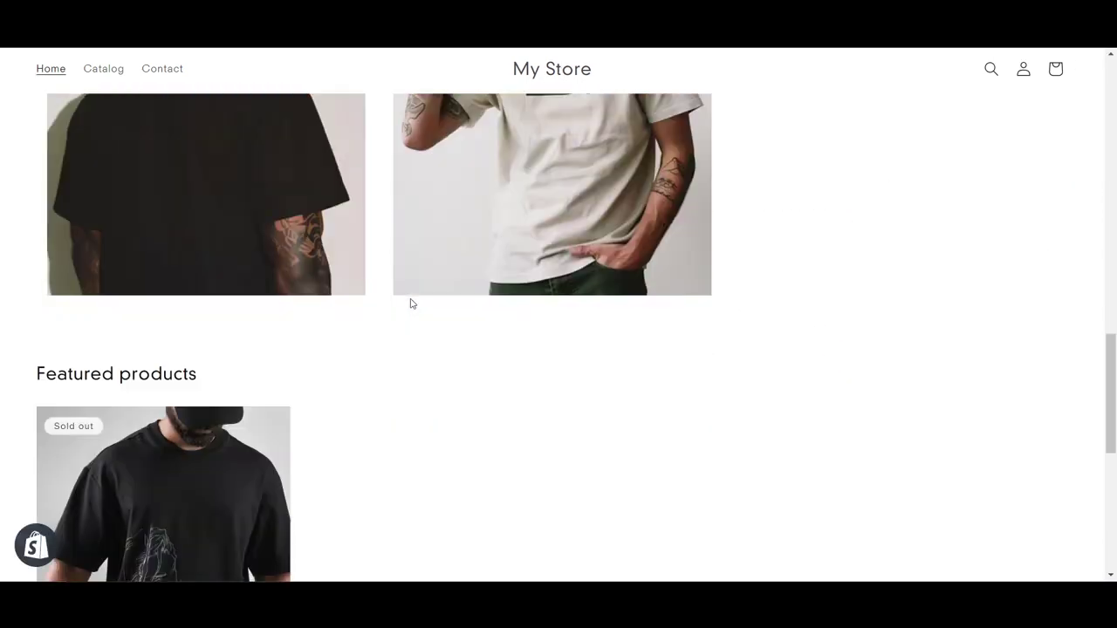
pyautogui.scroll(-5, 411, 304)
pyautogui.scroll(3, 280, 339)
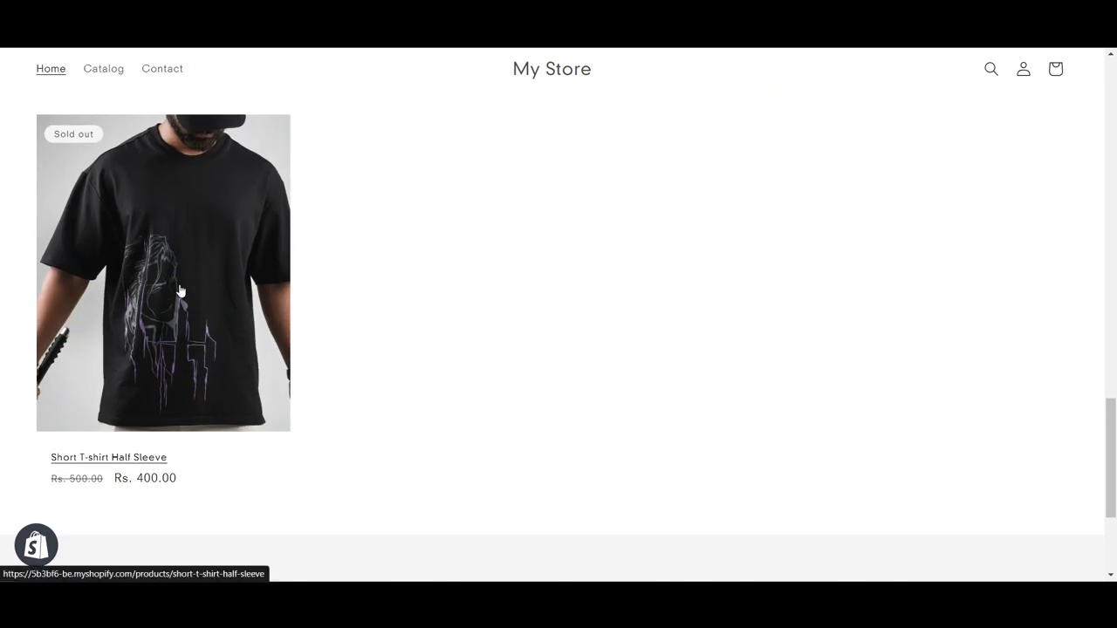
pyautogui.click(280, 339)
pyautogui.scroll(-5, 599, 367)
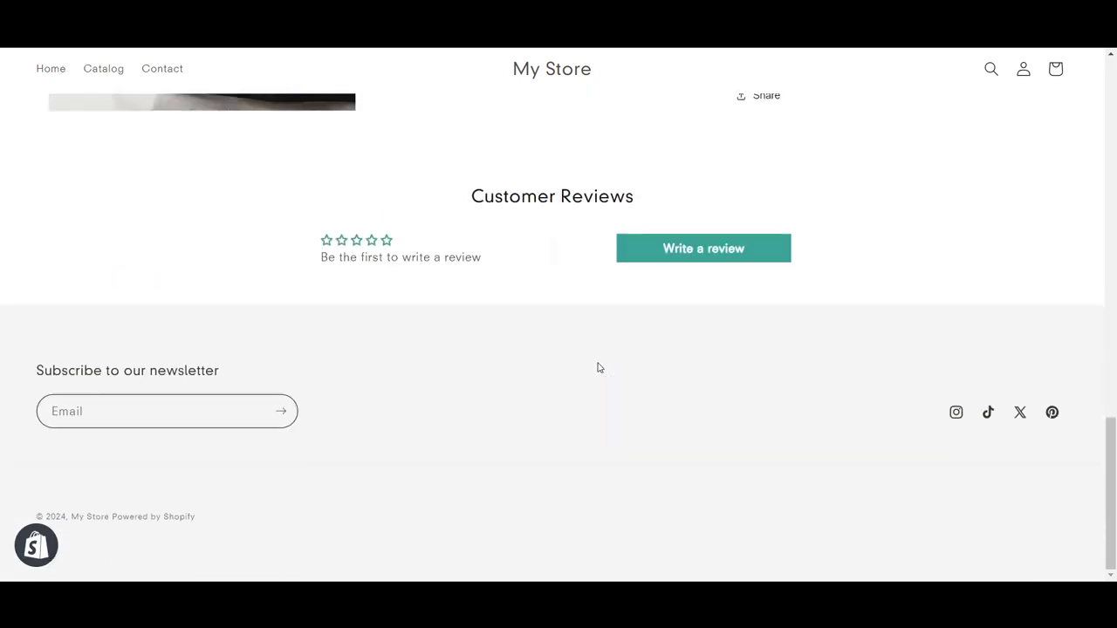
pyautogui.click(689, 253)
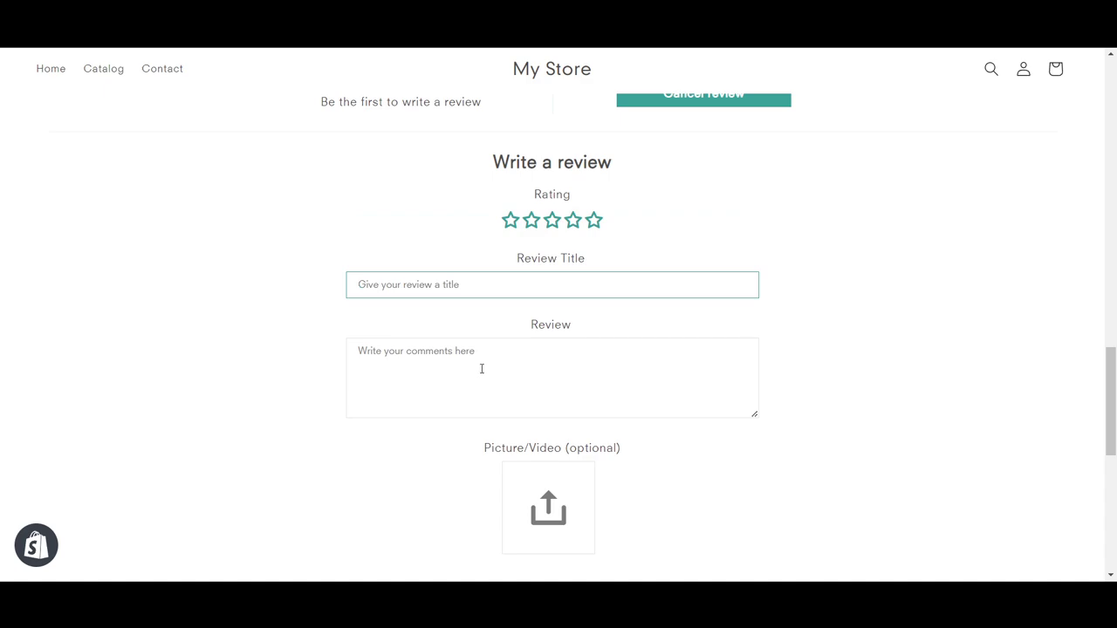
# Rate the T-shirt five stars and enter 'awesome tshirt' as the review comment
pyautogui.scroll(-2, 481, 368)
pyautogui.scroll(-2, 585, 361)
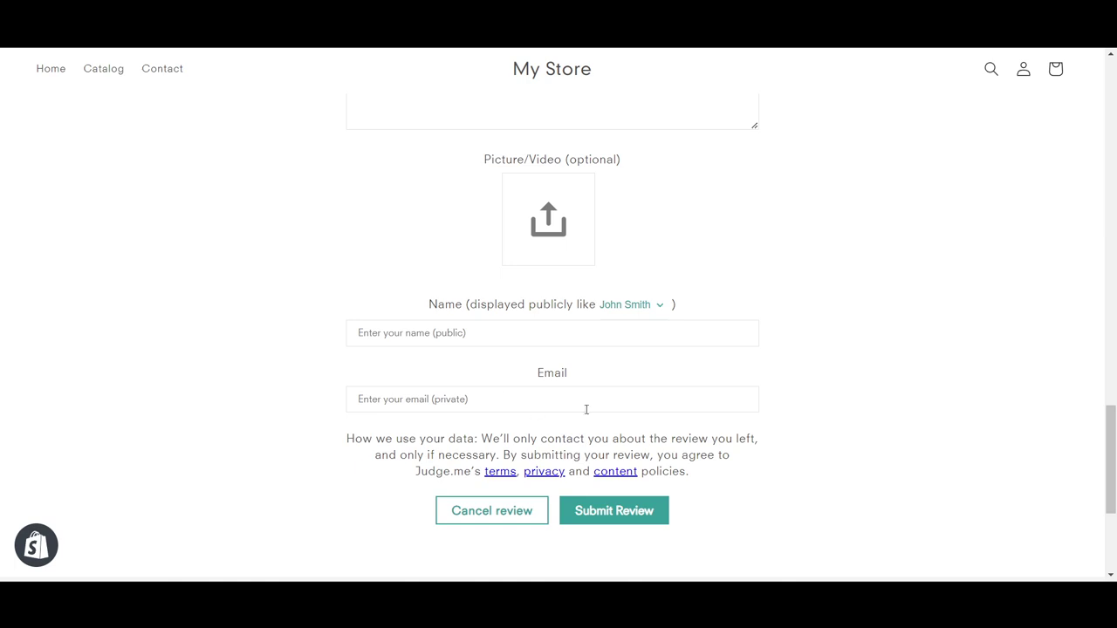
pyautogui.scroll(-1, 881, 445)
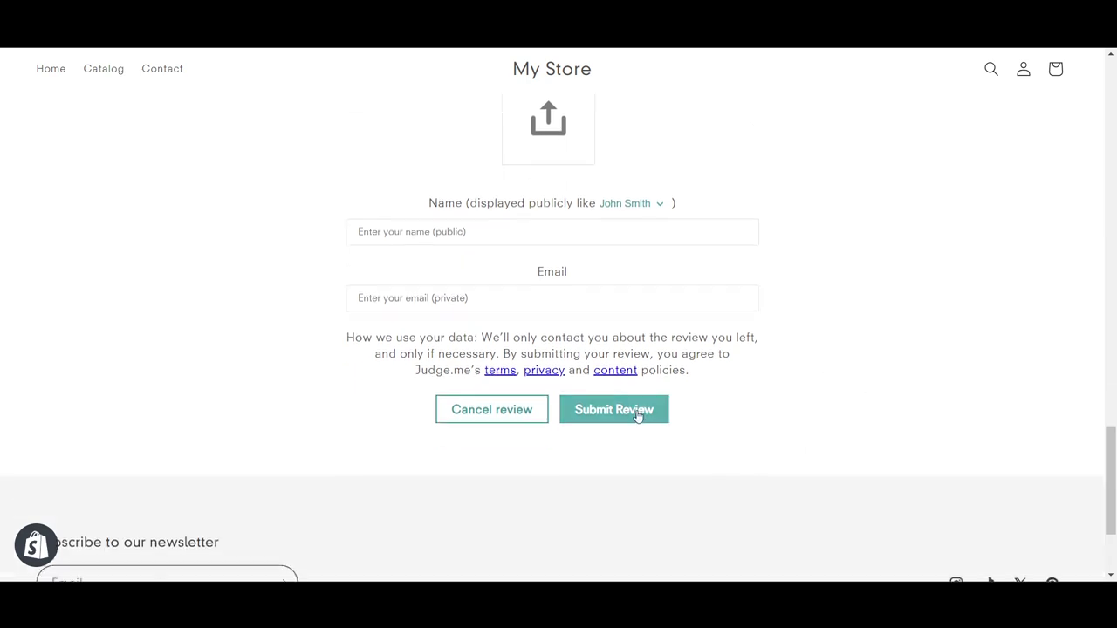
pyautogui.click(637, 415)
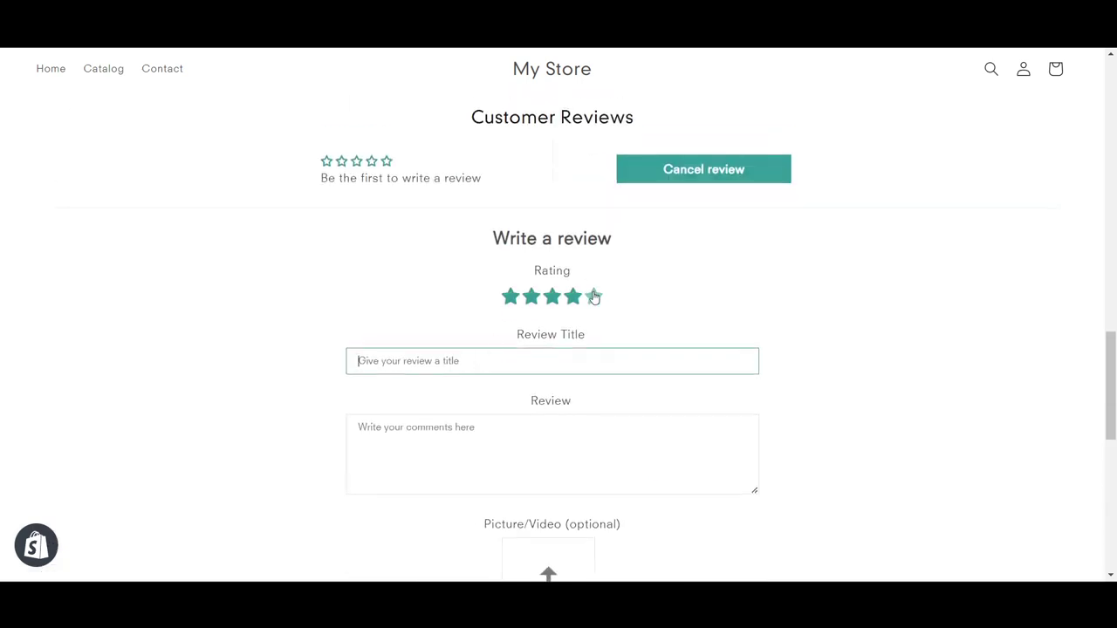
pyautogui.click(594, 297)
pyautogui.scroll(-1, 583, 324)
pyautogui.click(422, 442)
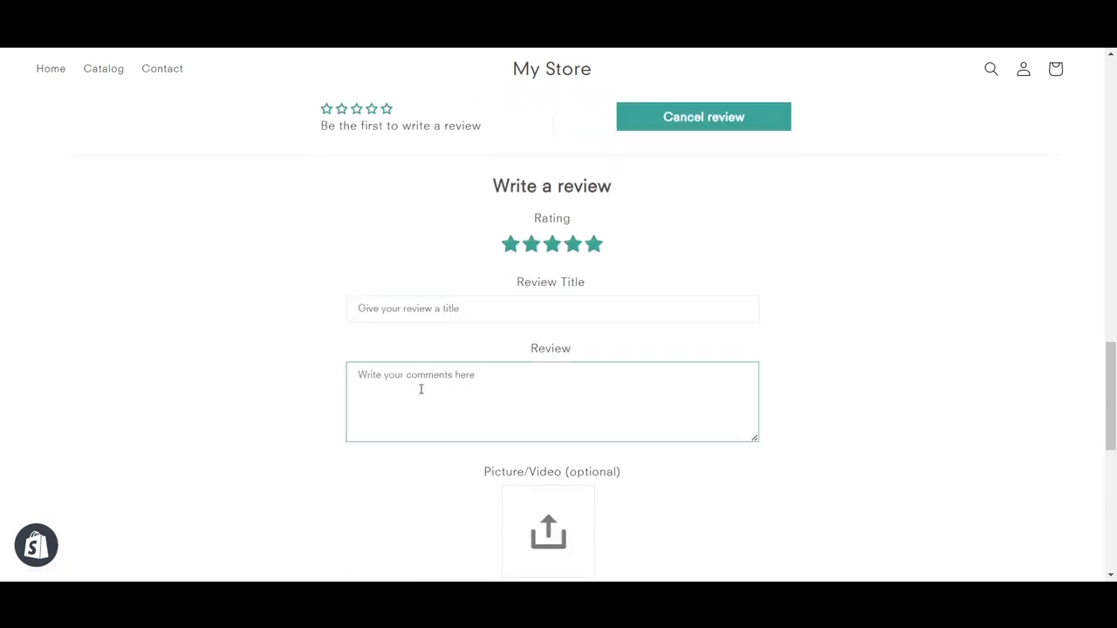
pyautogui.write('awesome ts')
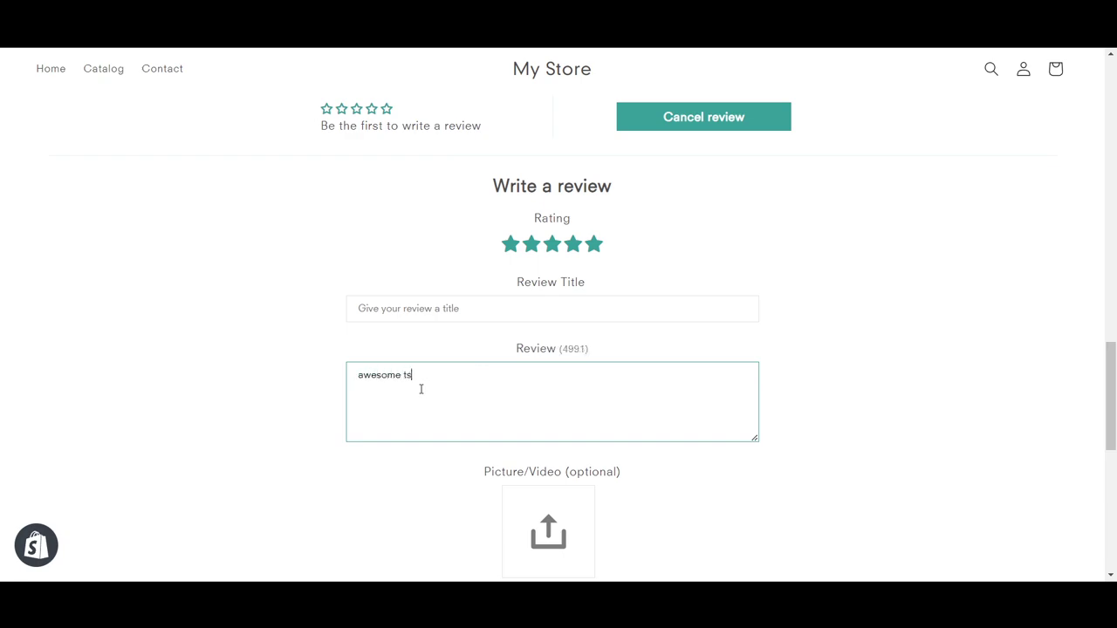
pyautogui.write('hirt')
pyautogui.scroll(-2, 421, 389)
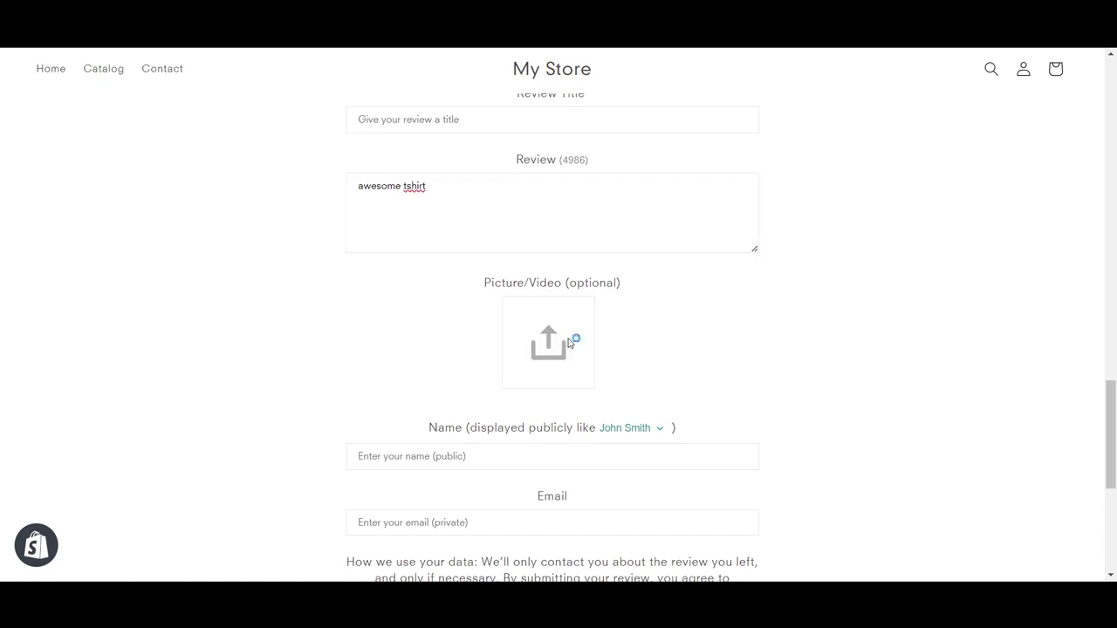
# Attach the 111111 black T-shirt photo to the test review
pyautogui.click(571, 341)
pyautogui.doubleClick(611, 314)
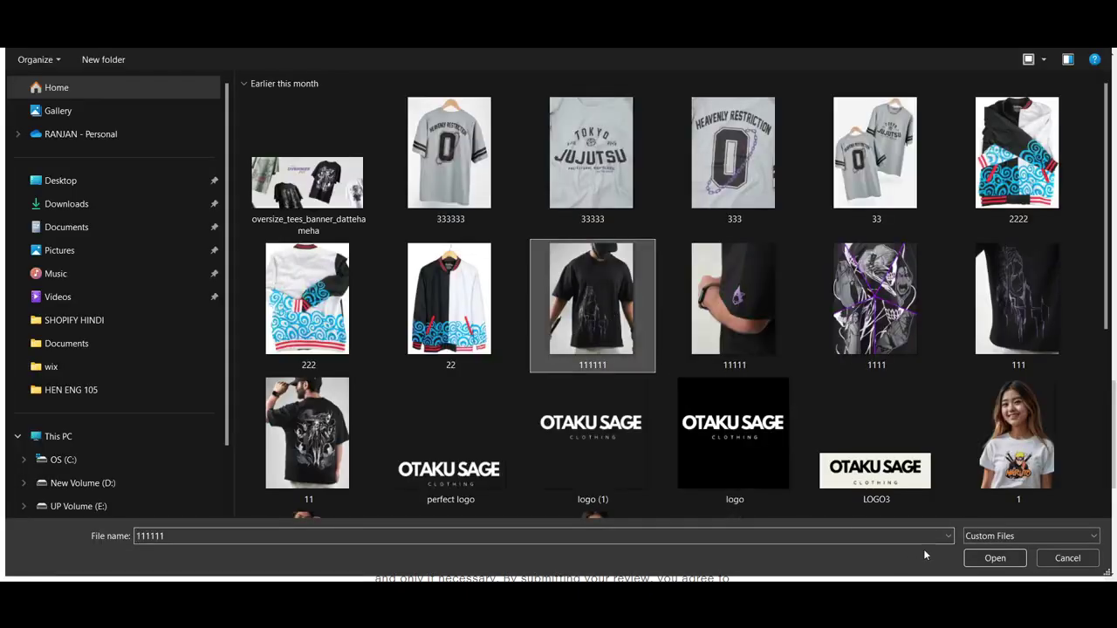
pyautogui.scroll(-2, 406, 358)
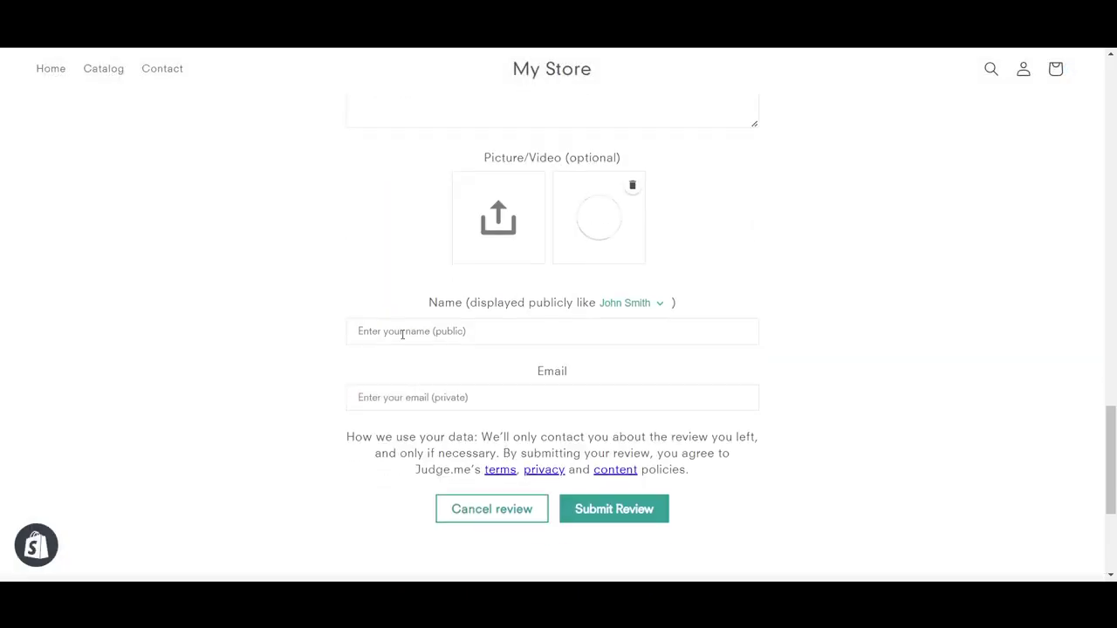
# Fill in the reviewer's name and e-mail address on the review form
pyautogui.click(402, 334)
pyautogui.write('Ron')
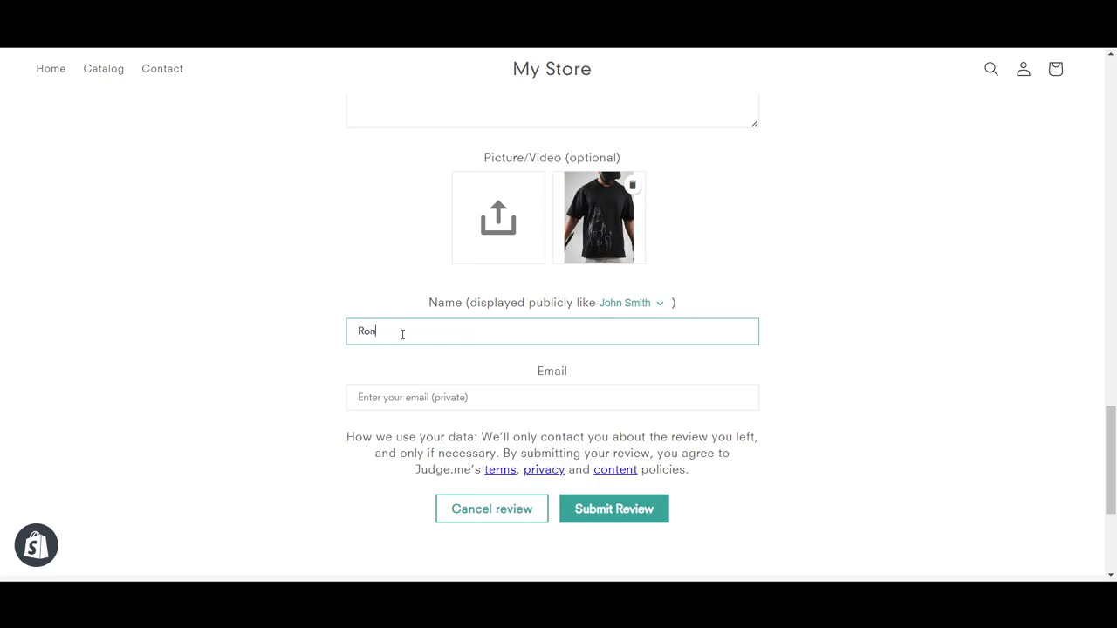
pyautogui.scroll(-1, 403, 335)
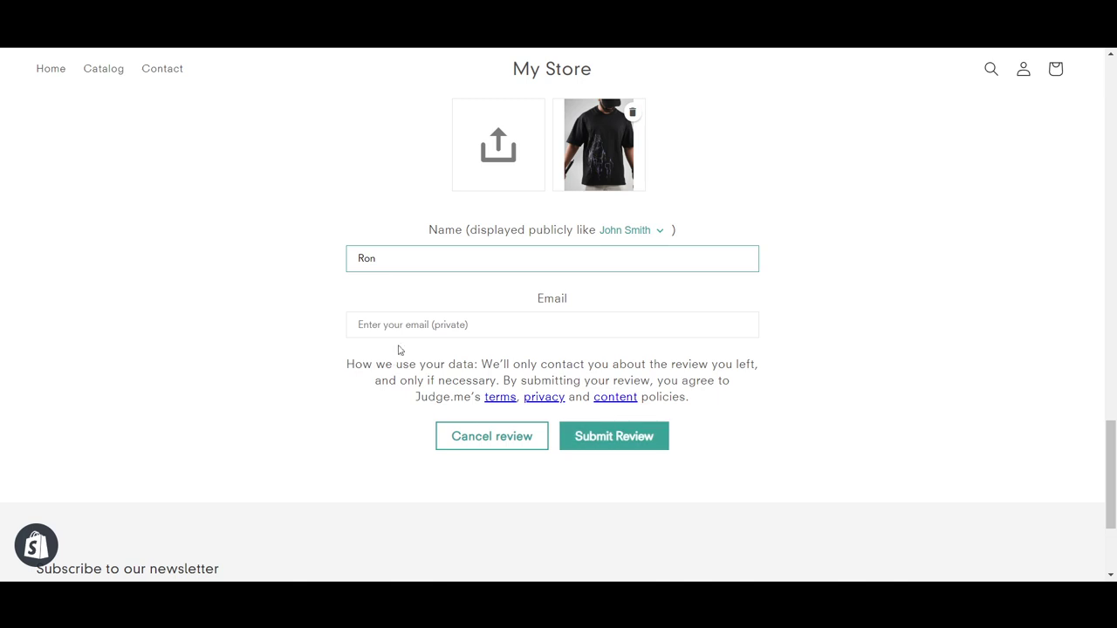
pyautogui.click(613, 455)
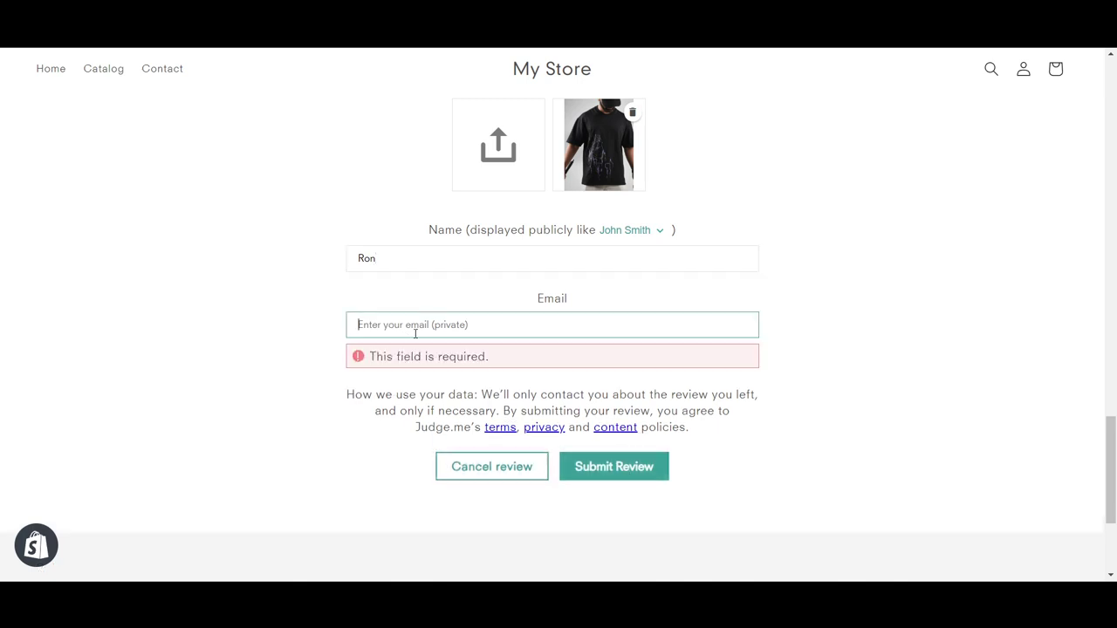
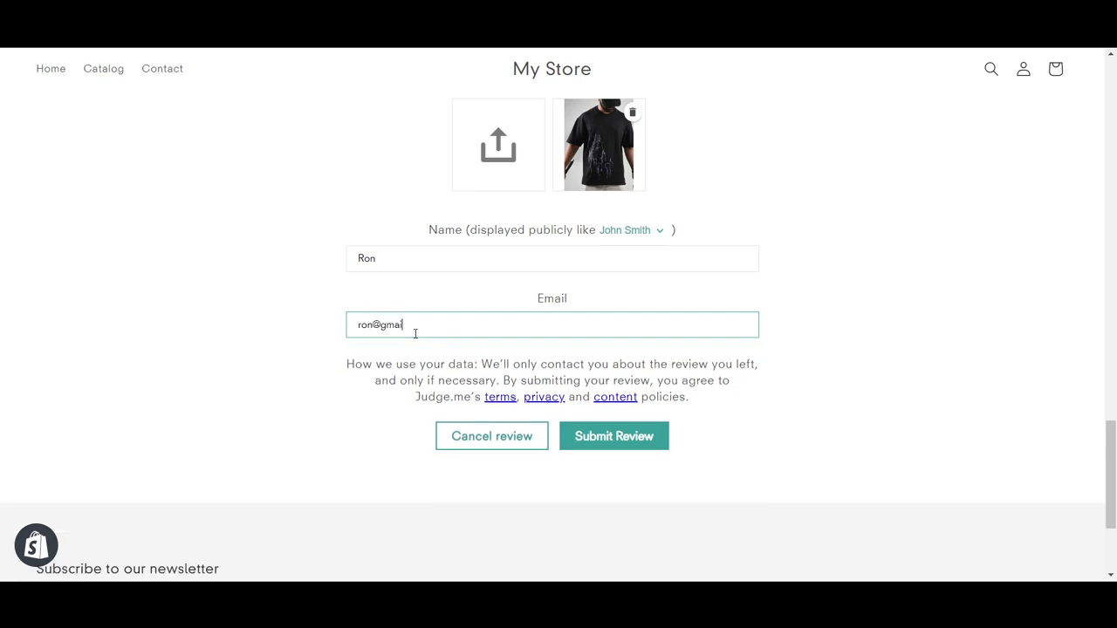
# Submit the test review, check its confirmation, and return to the Judge.me onboarding tab
pyautogui.click(587, 452)
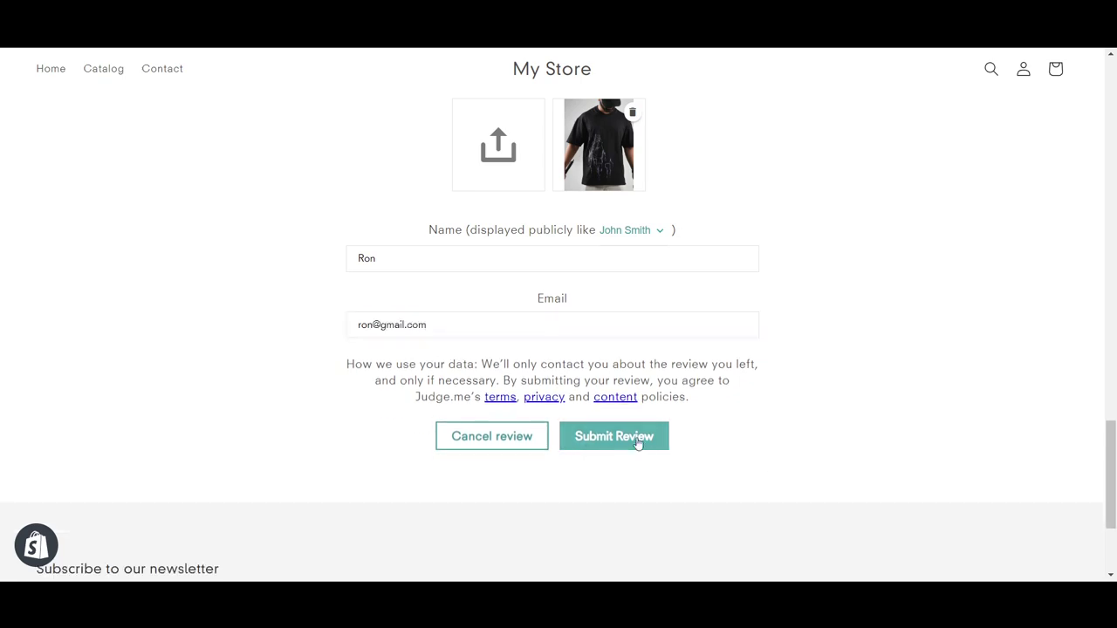
pyautogui.scroll(6, 750, 277)
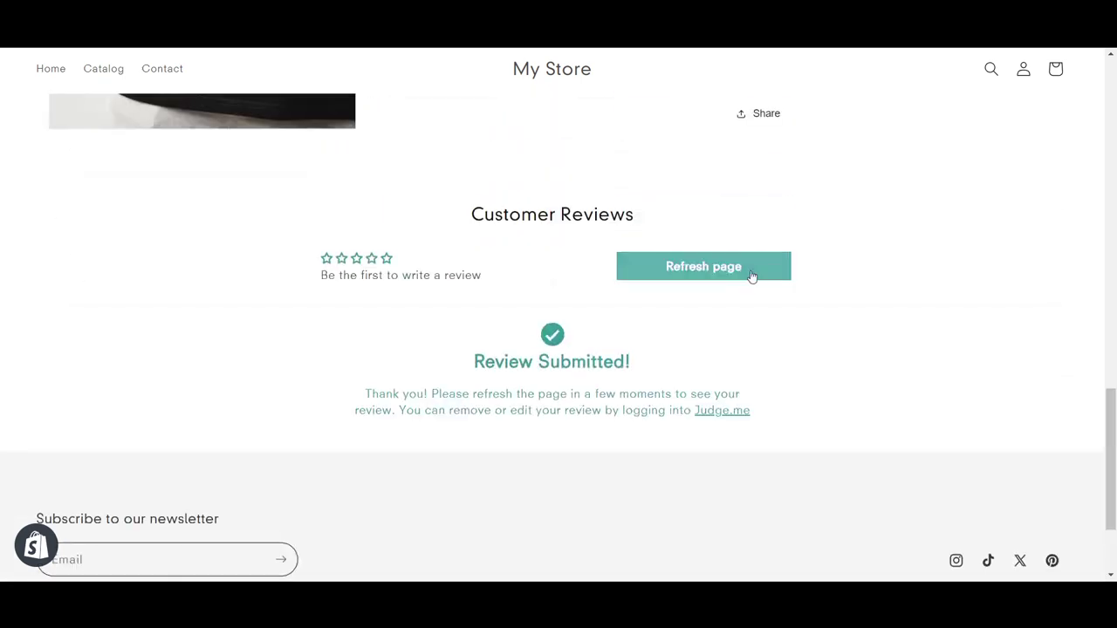
pyautogui.scroll(-5, 417, 370)
pyautogui.scroll(-2, 417, 370)
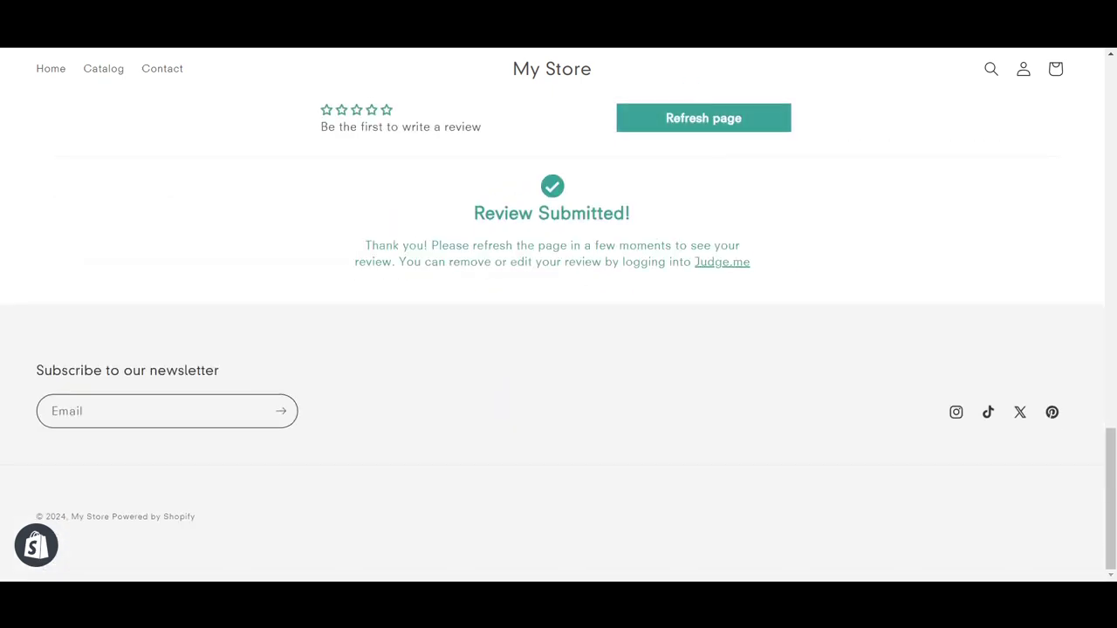
pyautogui.hotkey('ctrl', 'shift', 'Tab')
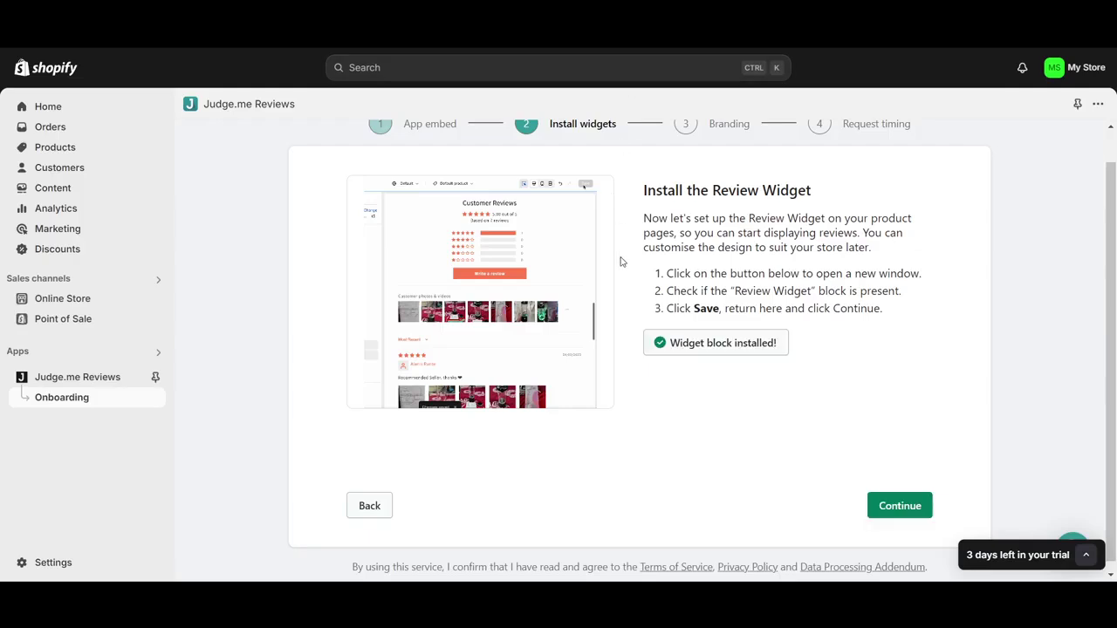
# Continue past Install widgets and scroll the Judge.me dashboard to Top products
pyautogui.click(899, 501)
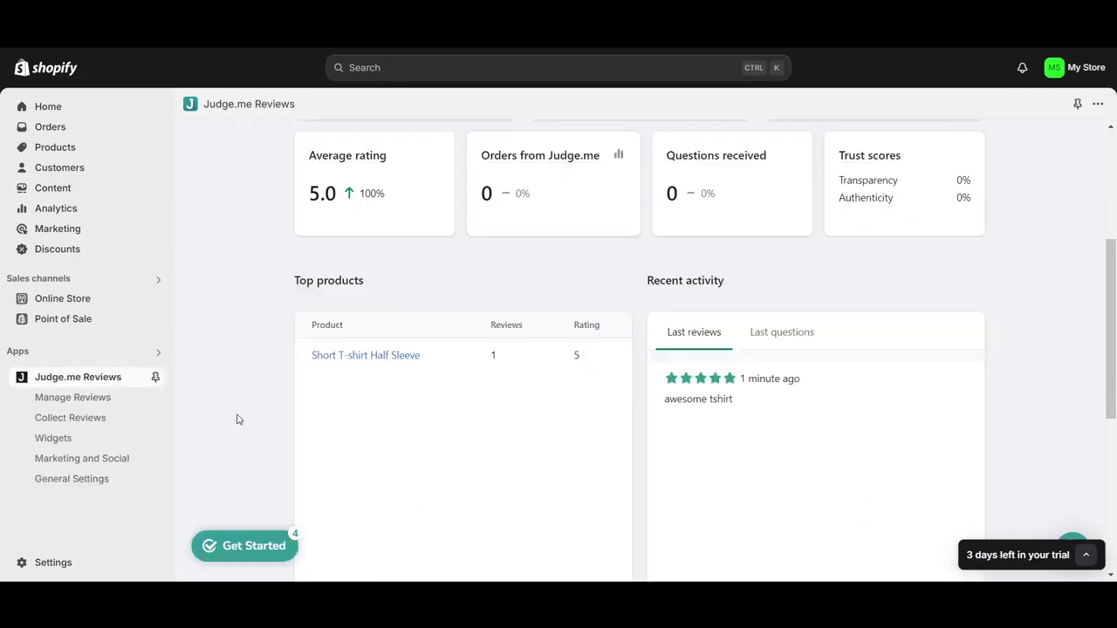
pyautogui.scroll(1, 439, 409)
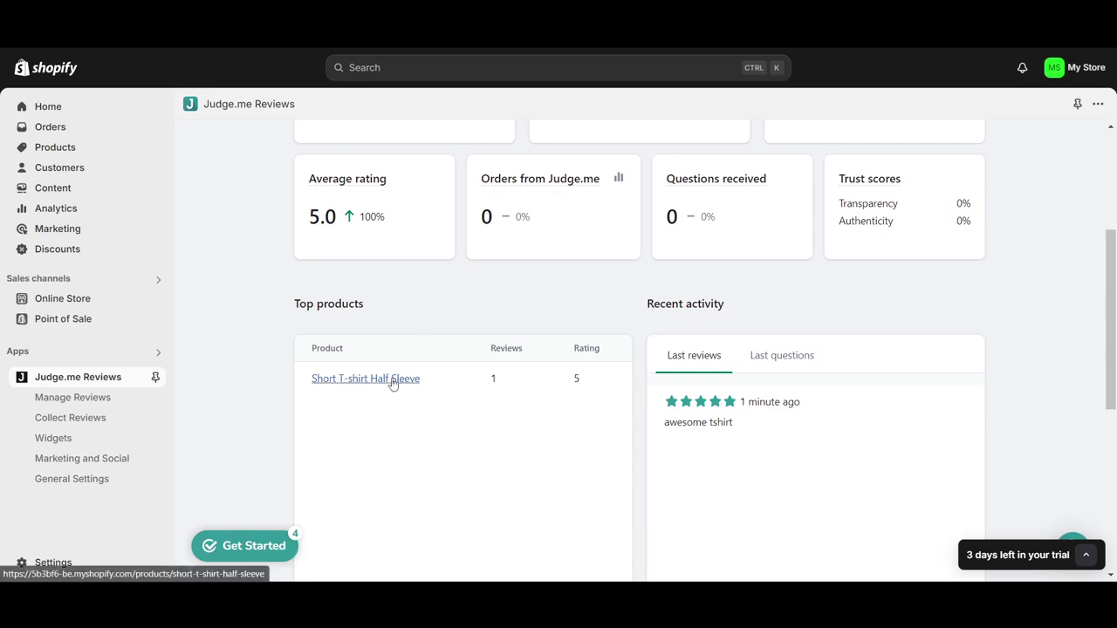
pyautogui.scroll(1, 417, 394)
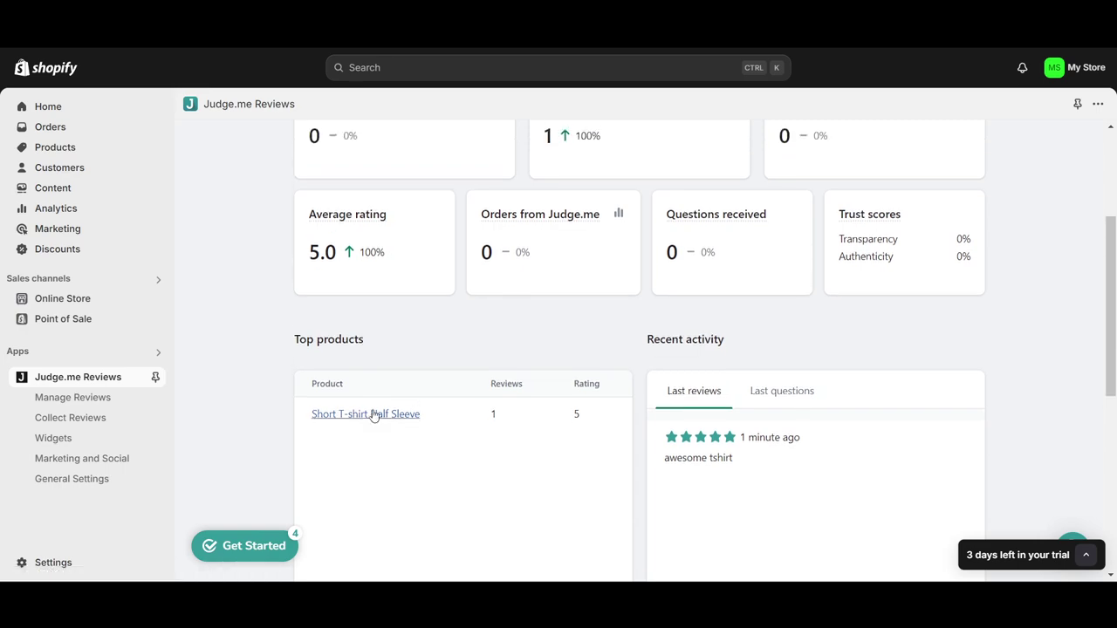
# Verify the 5-star 'awesome tshirt' photo review on the Short T-shirt Half Sleeve page and open Manage Reviews
pyautogui.click(365, 410)
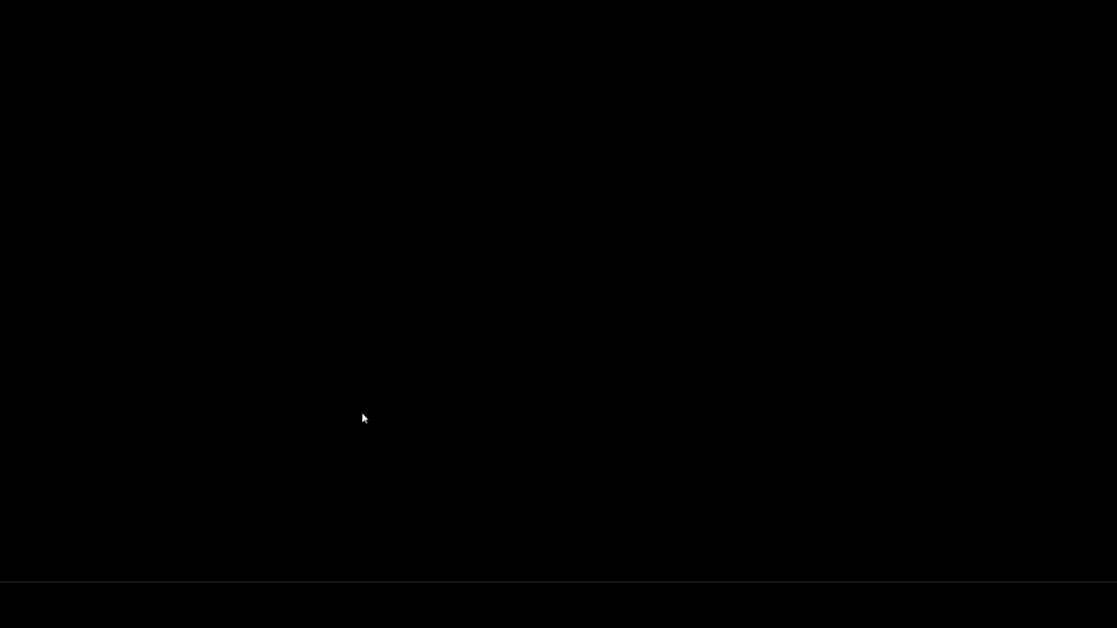
pyautogui.scroll(-20, 728, 277)
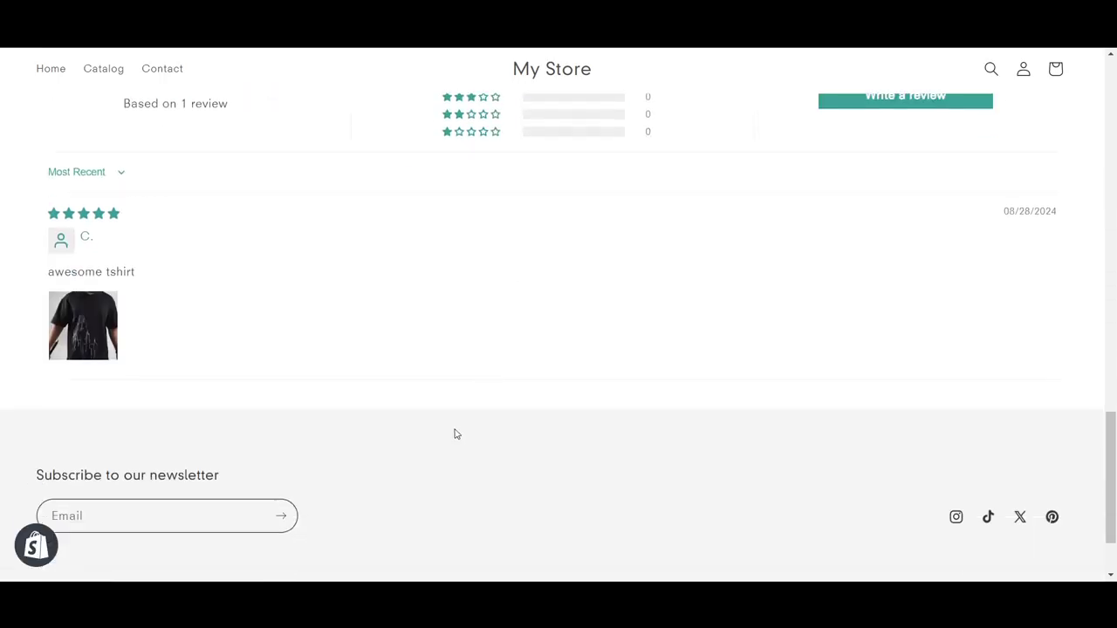
pyautogui.scroll(1, 457, 434)
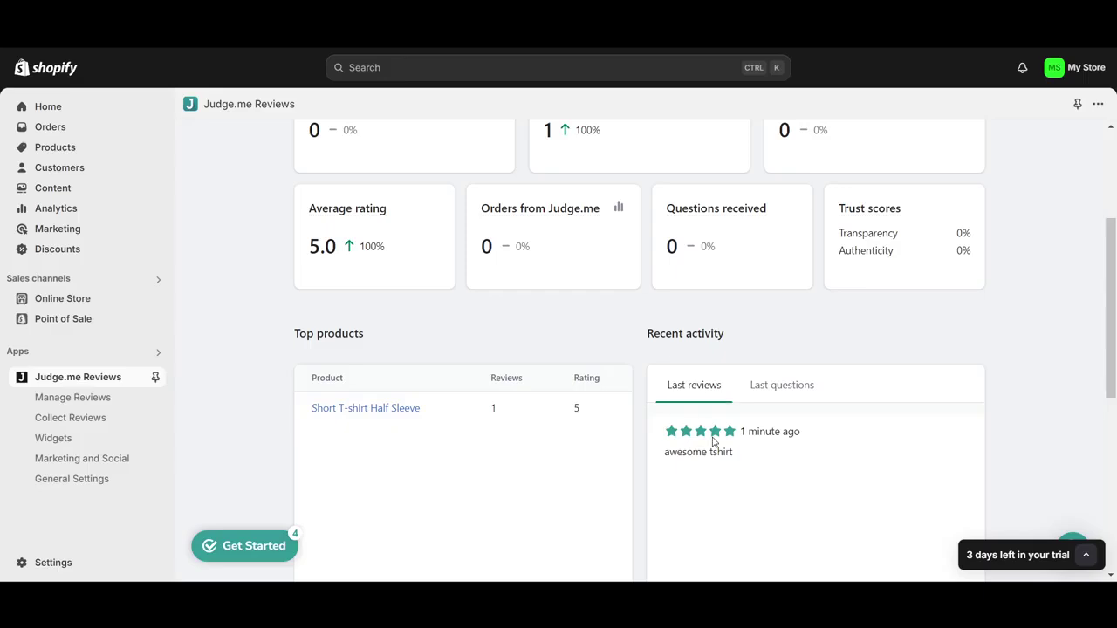
pyautogui.scroll(3, 751, 432)
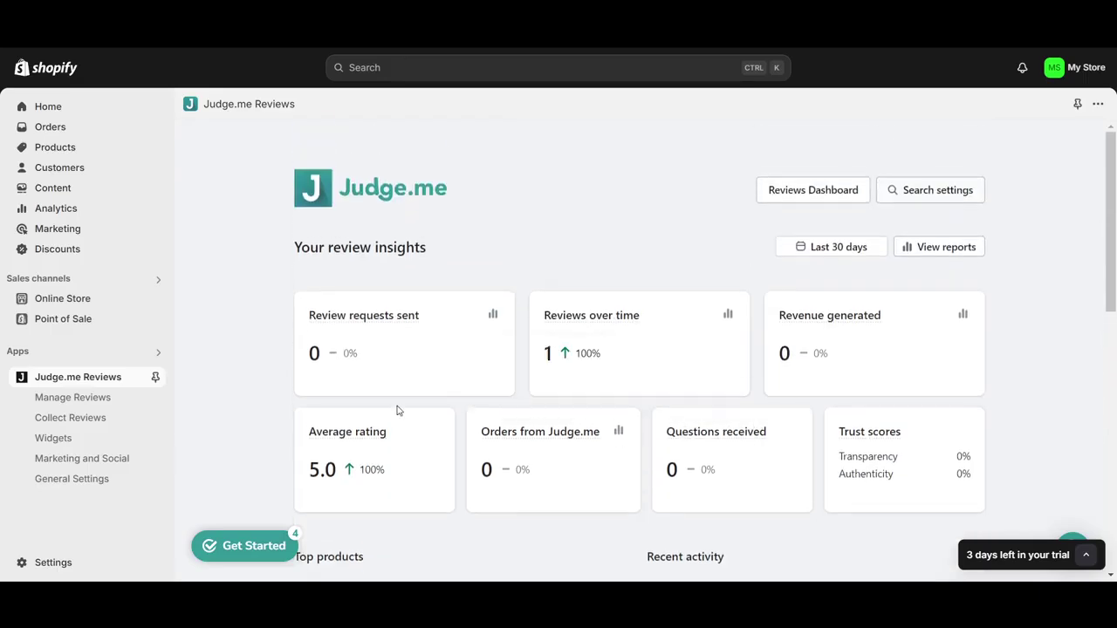
pyautogui.click(90, 399)
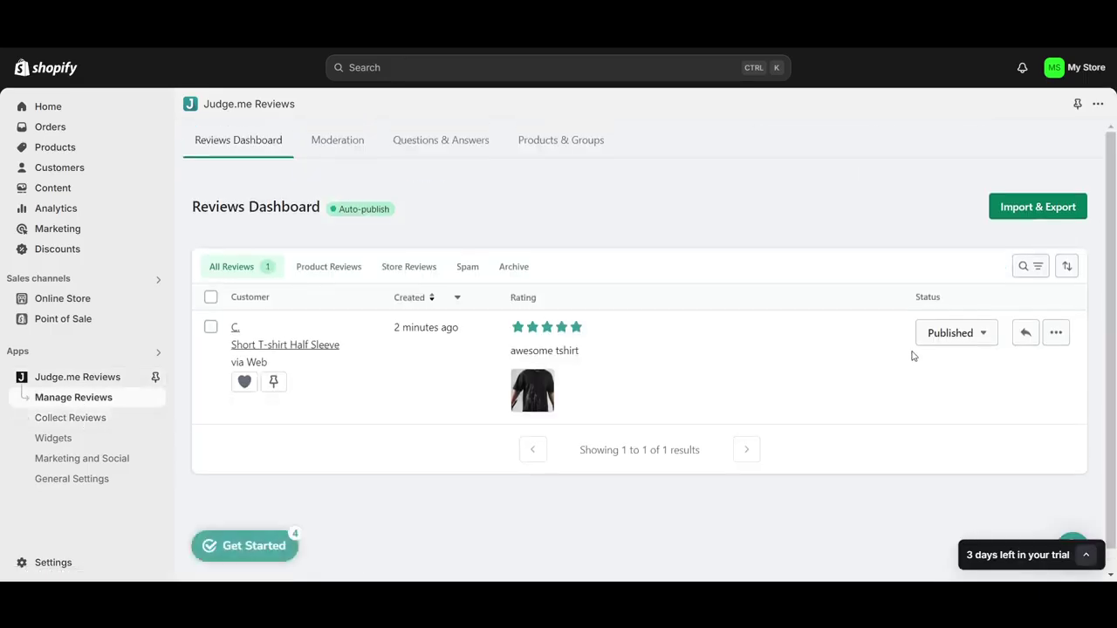
# Change the 'awesome tshirt' review from Published to Hidden and reload to confirm
pyautogui.click(960, 342)
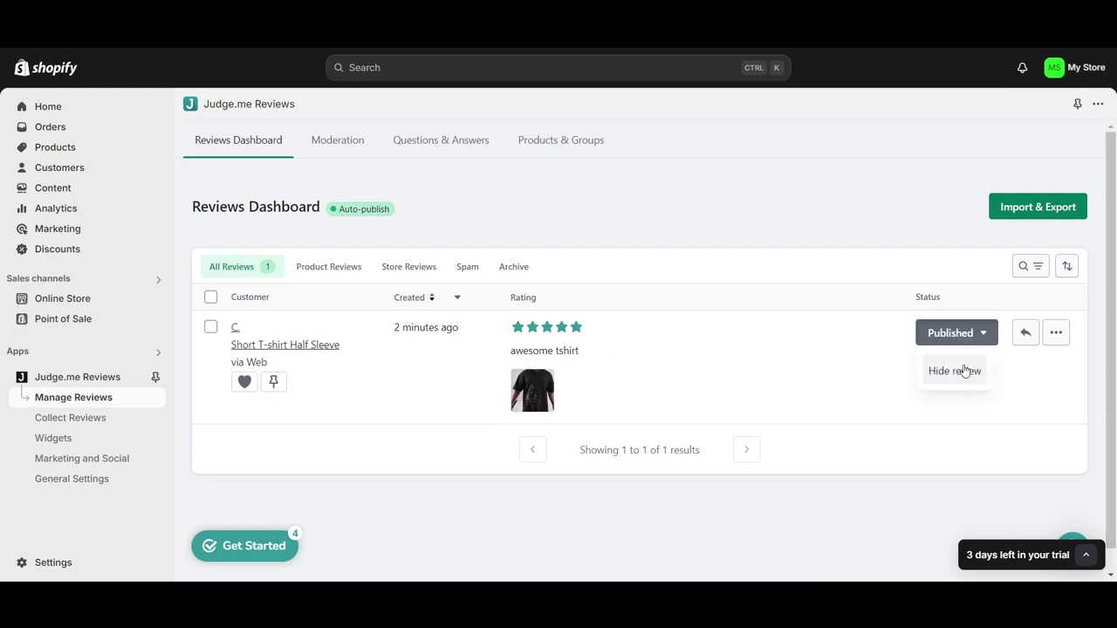
pyautogui.click(964, 373)
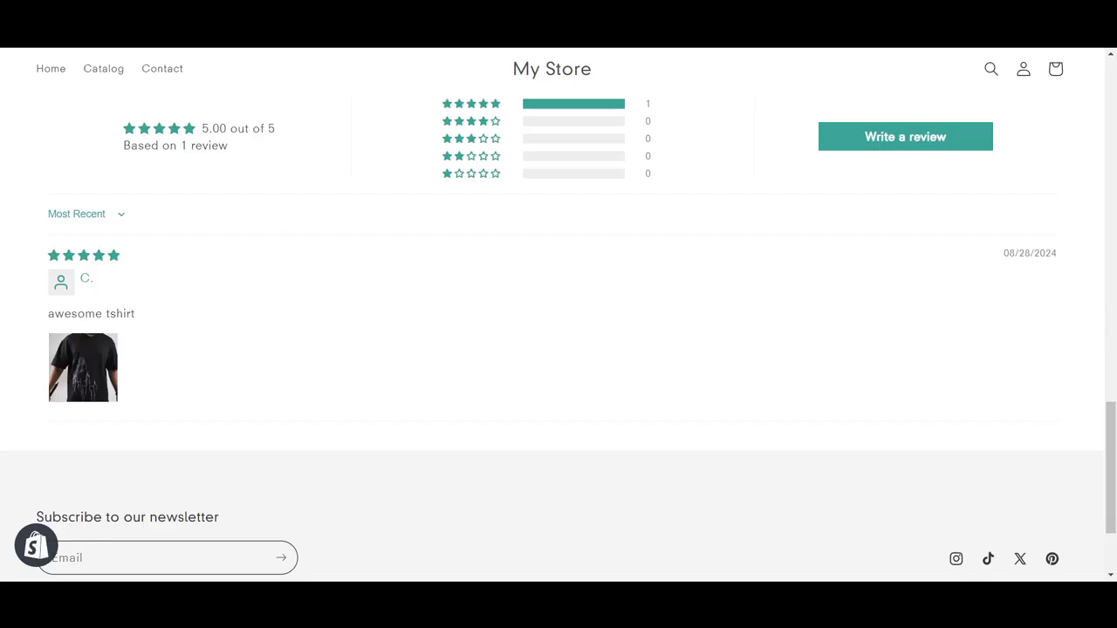
pyautogui.press('F5')
pyautogui.scroll(5, 386, 294)
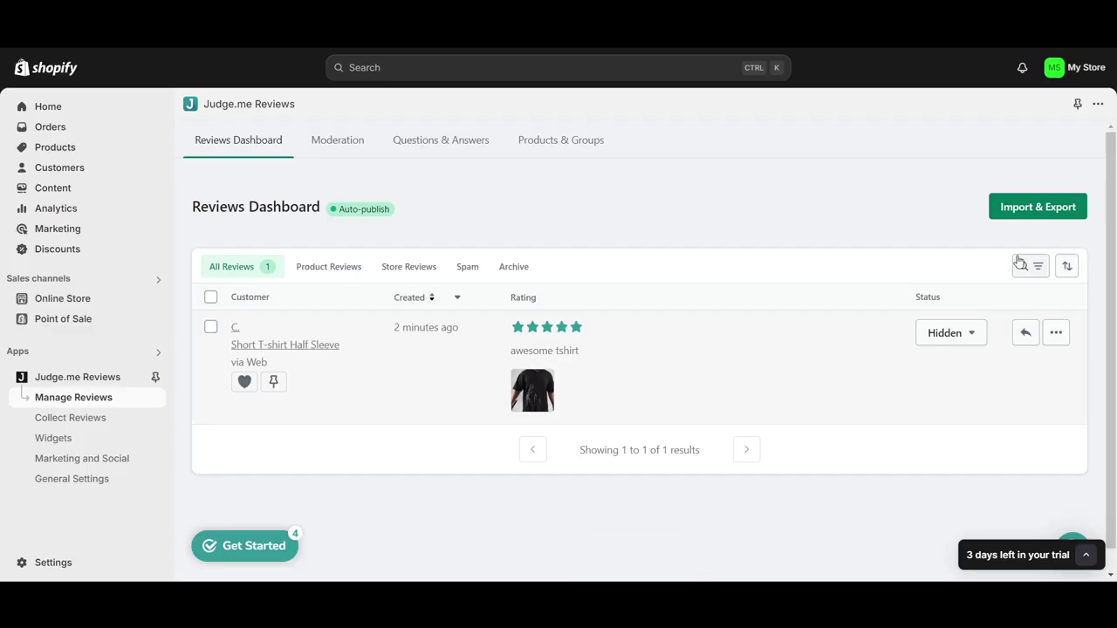
pyautogui.scroll(-1, 842, 493)
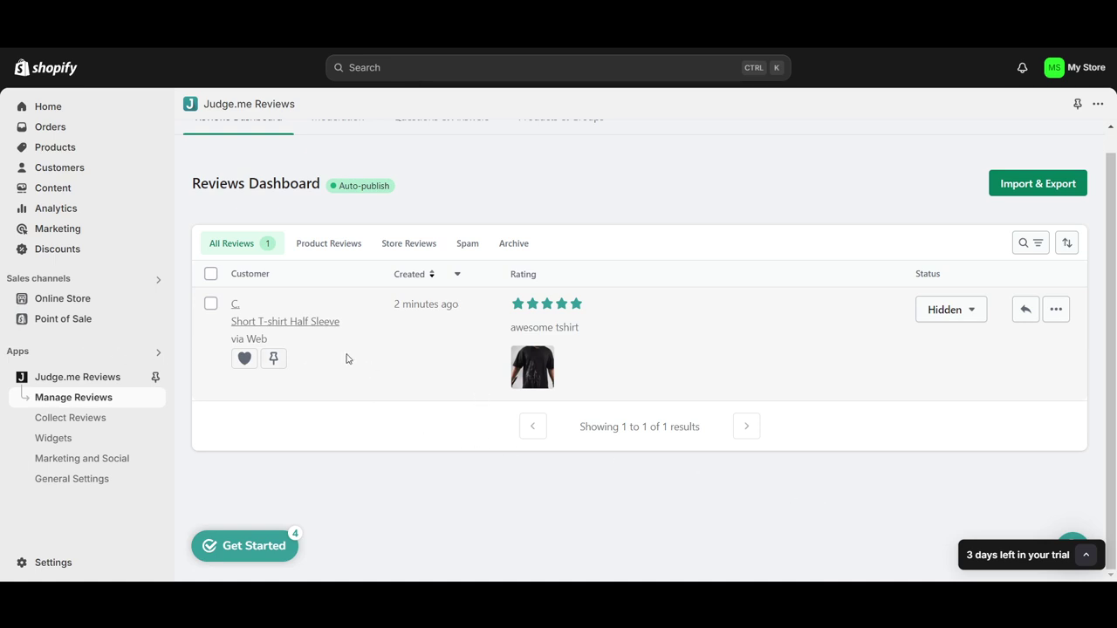
pyautogui.scroll(1, 362, 360)
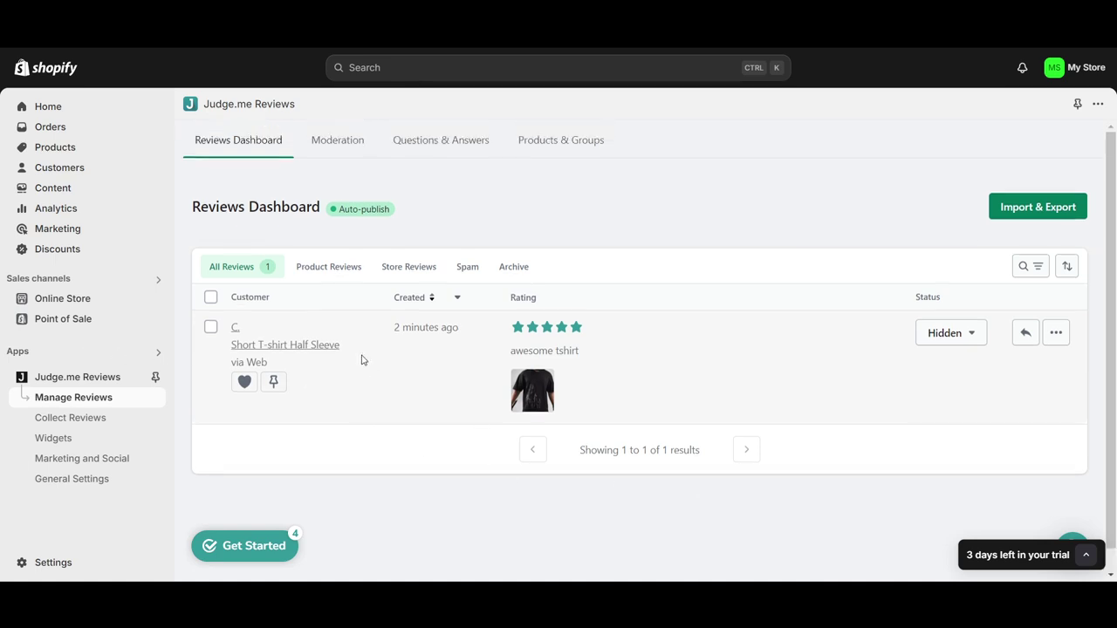